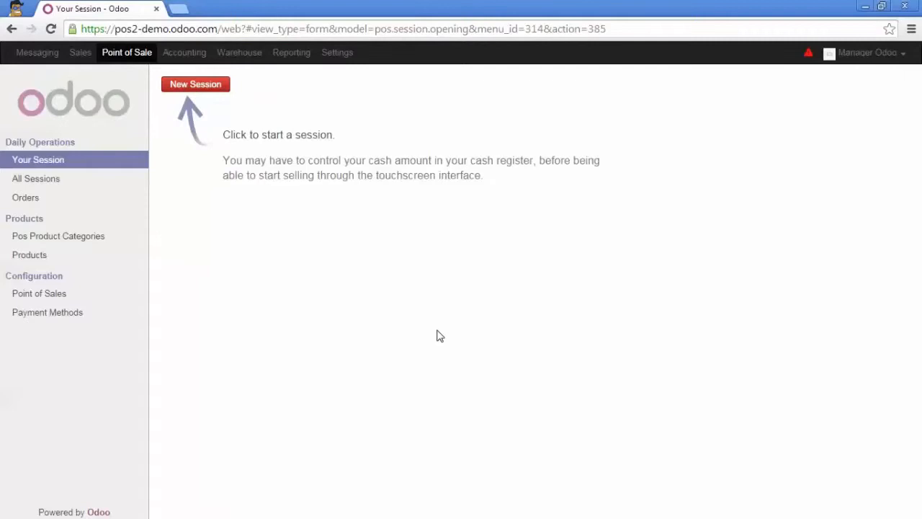
# View the Cashier Desk point of sale configuration, and enable Cash Control in the Cash payment method's cash register settings.
pyautogui.click(79, 294)
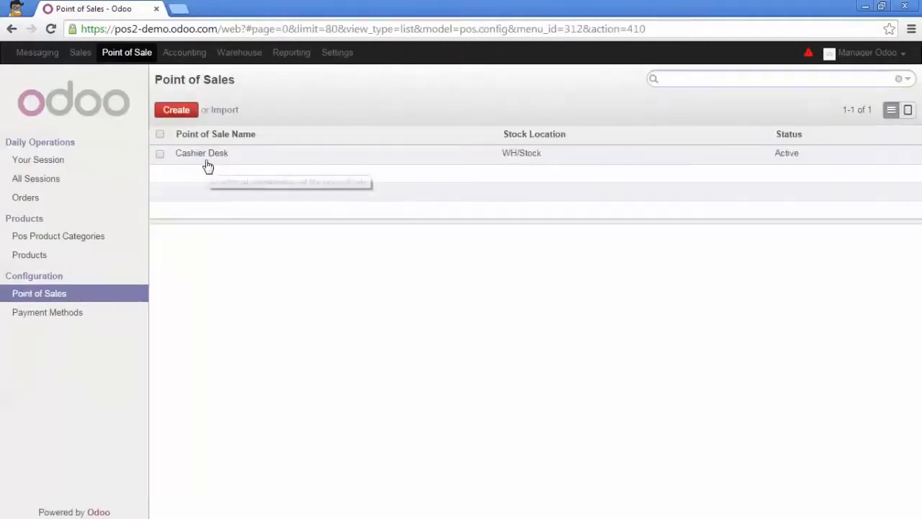
pyautogui.click(208, 166)
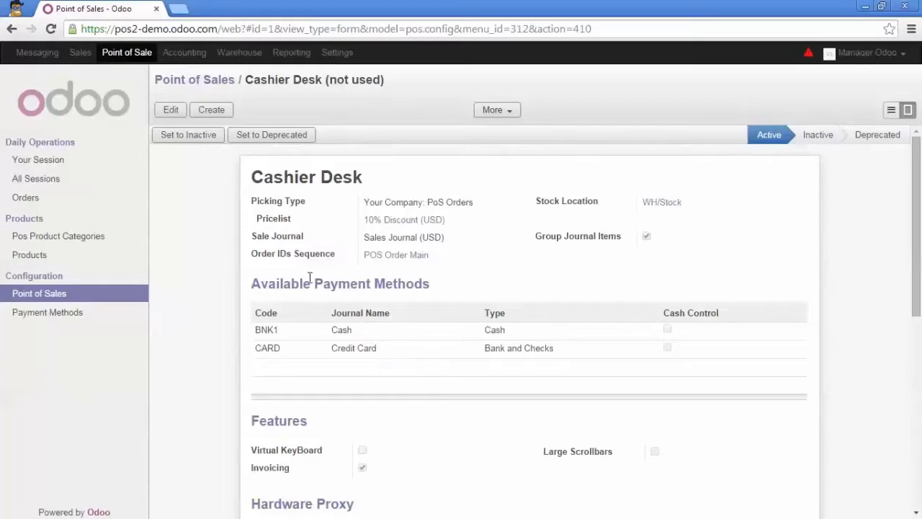
pyautogui.click(82, 323)
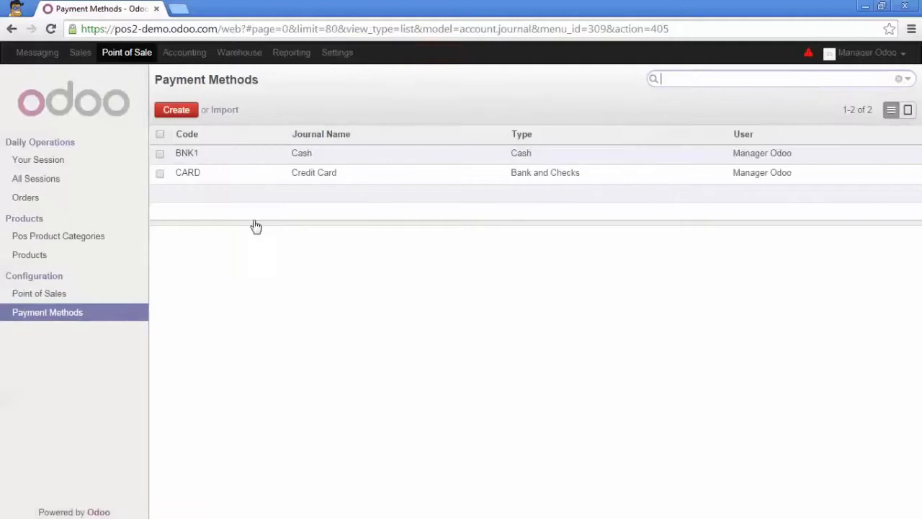
pyautogui.click(295, 154)
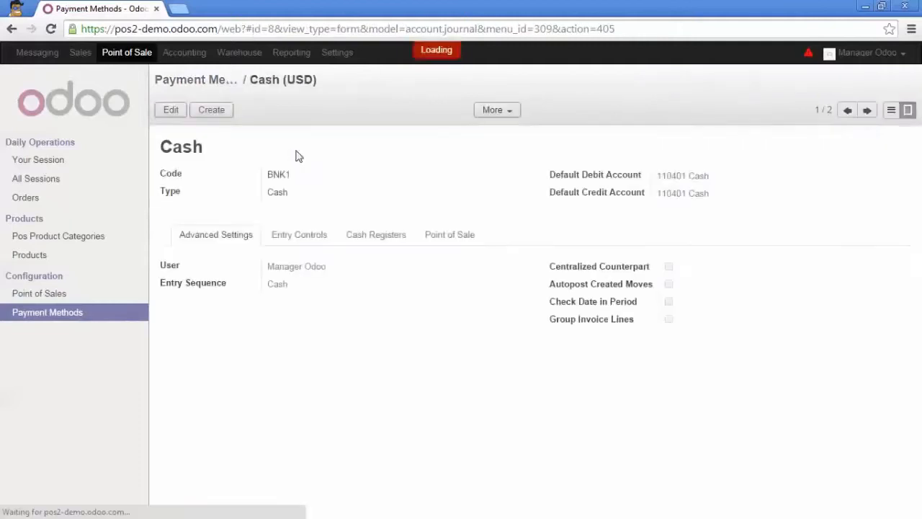
pyautogui.click(405, 236)
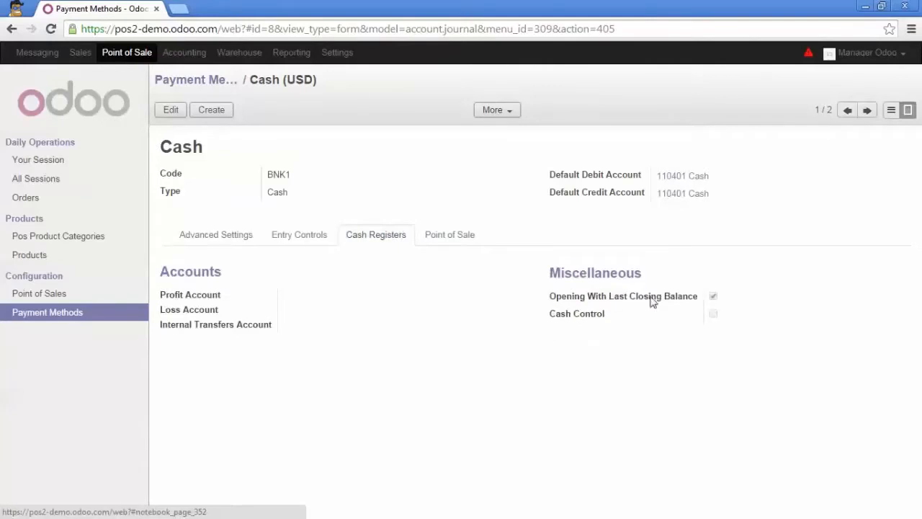
pyautogui.click(178, 113)
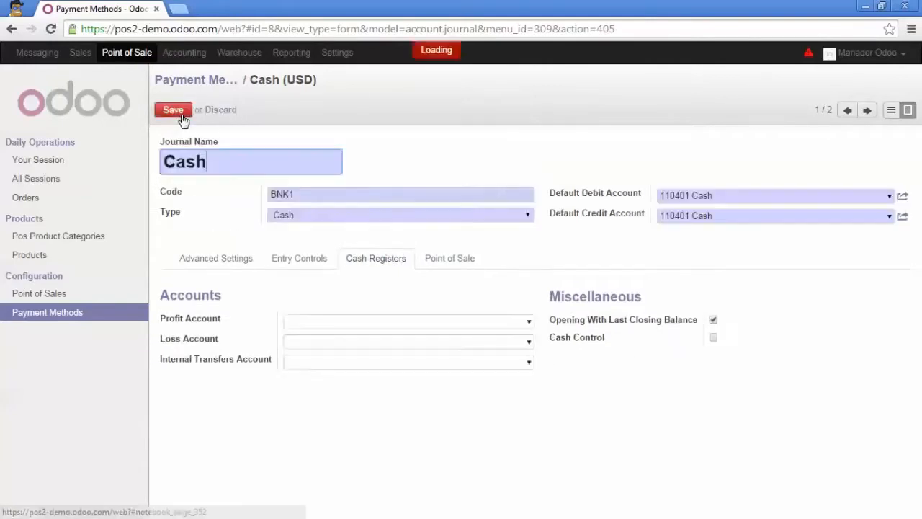
pyautogui.click(586, 338)
pyautogui.scroll(-1, 602, 348)
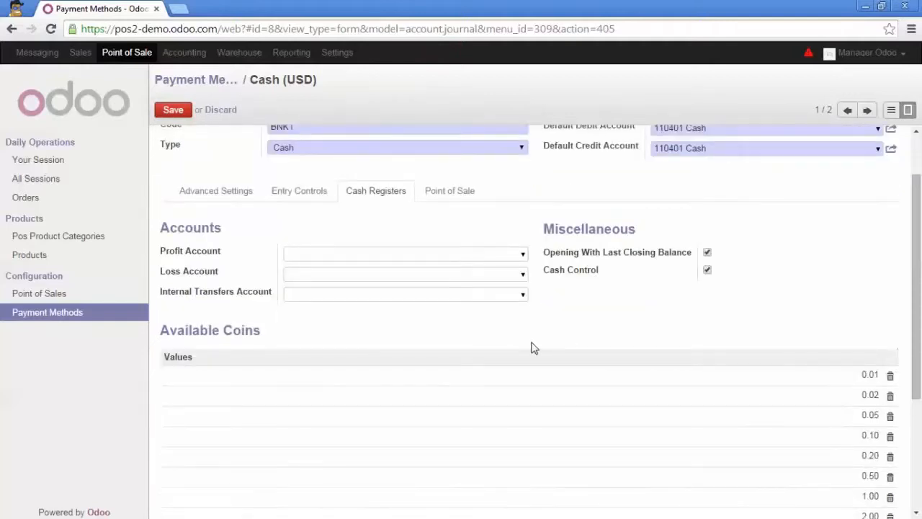
pyautogui.scroll(-3, 564, 358)
pyautogui.scroll(4, 564, 358)
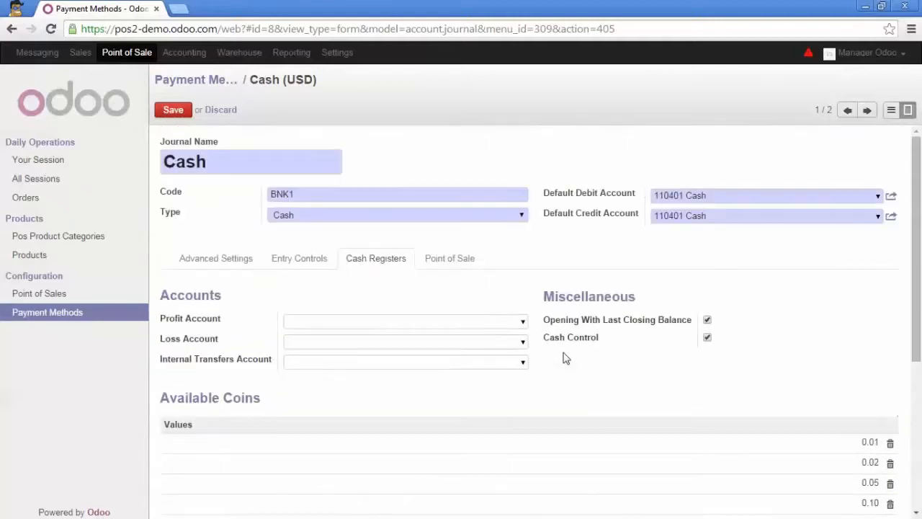
# Set the Cash journal's profit account to 125000 Gain Account and its loss account to 124000 Loss Account, and save.
pyautogui.scroll(-1, 565, 358)
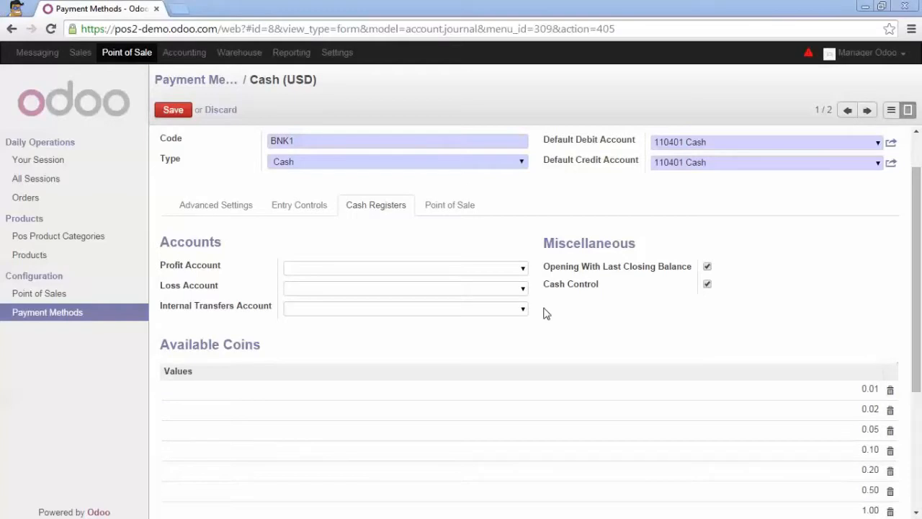
pyautogui.click(488, 266)
pyautogui.write('1')
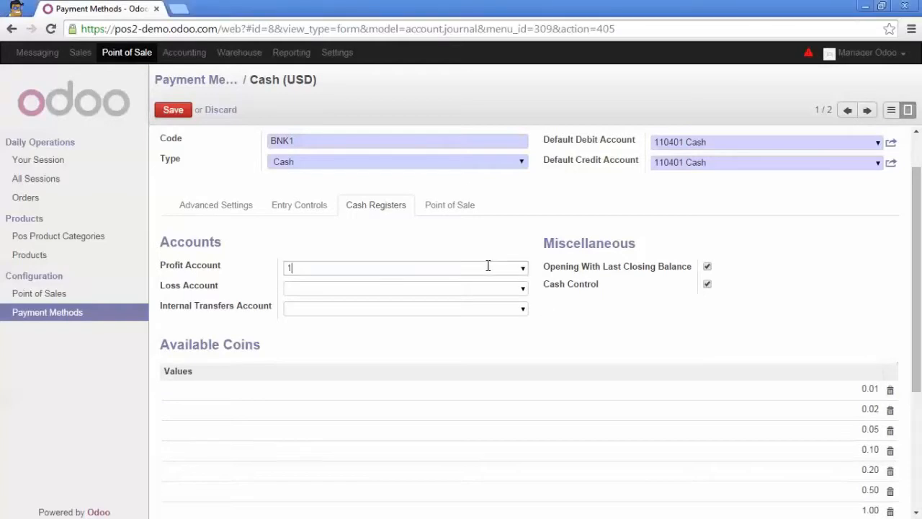
pyautogui.write('25')
pyautogui.press('Return')
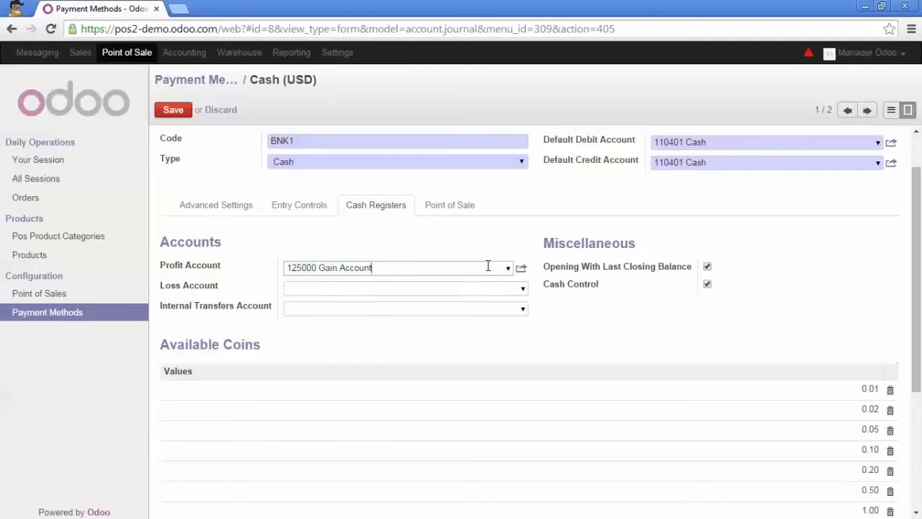
pyautogui.press('Tab')
pyautogui.write('124')
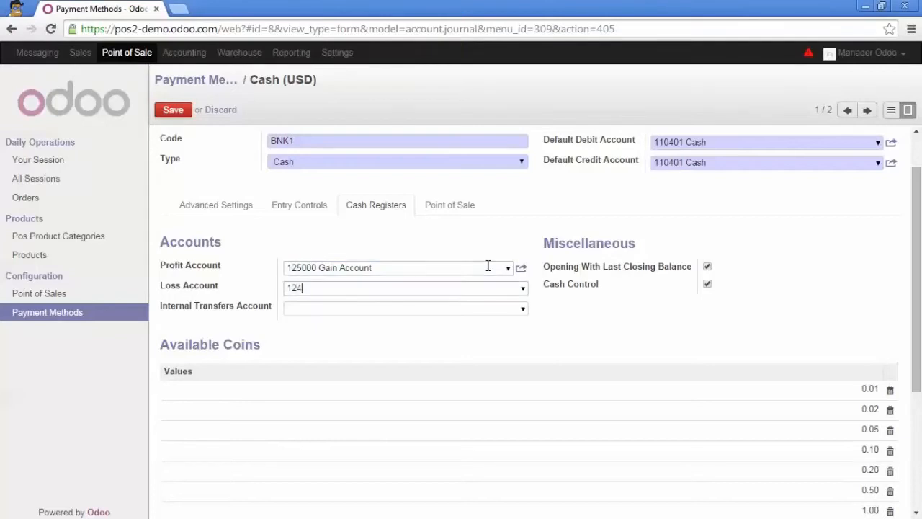
pyautogui.click(426, 305)
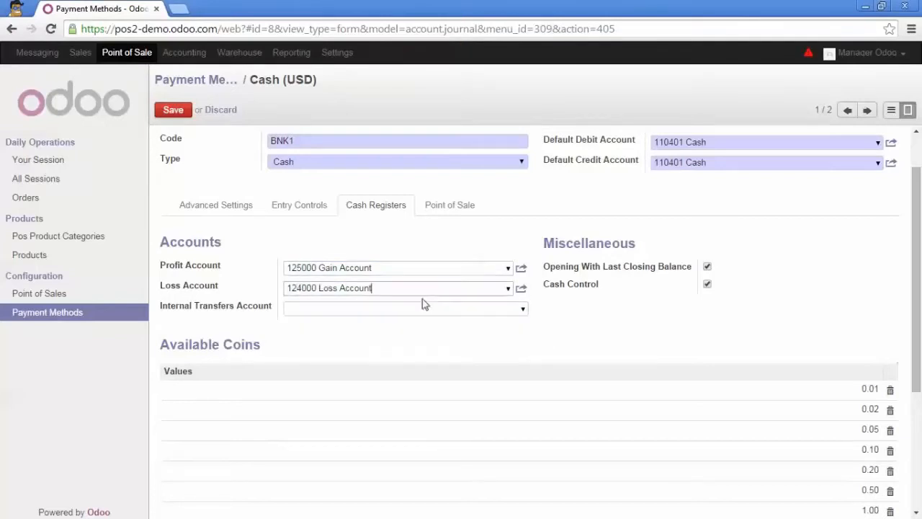
pyautogui.click(183, 114)
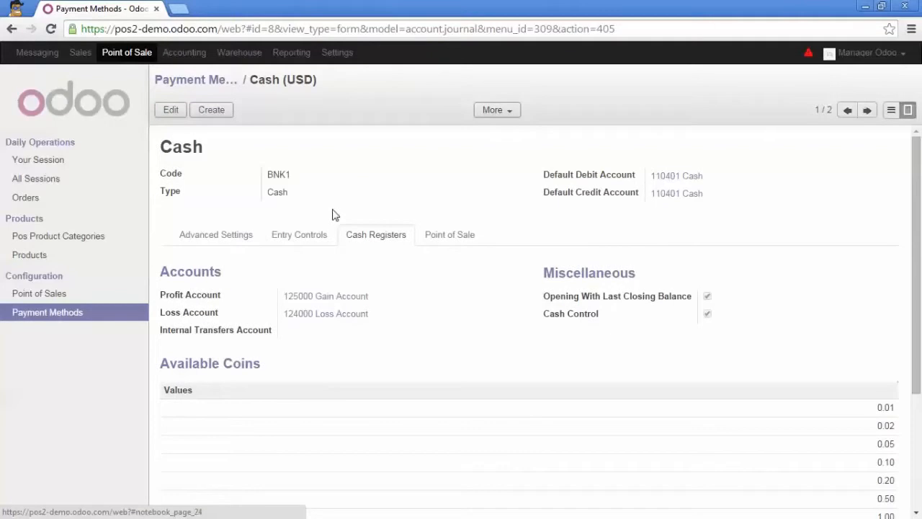
# Set the Cash payment method's Amount Authorized Difference to 100 in its point of sale settings and save.
pyautogui.click(441, 236)
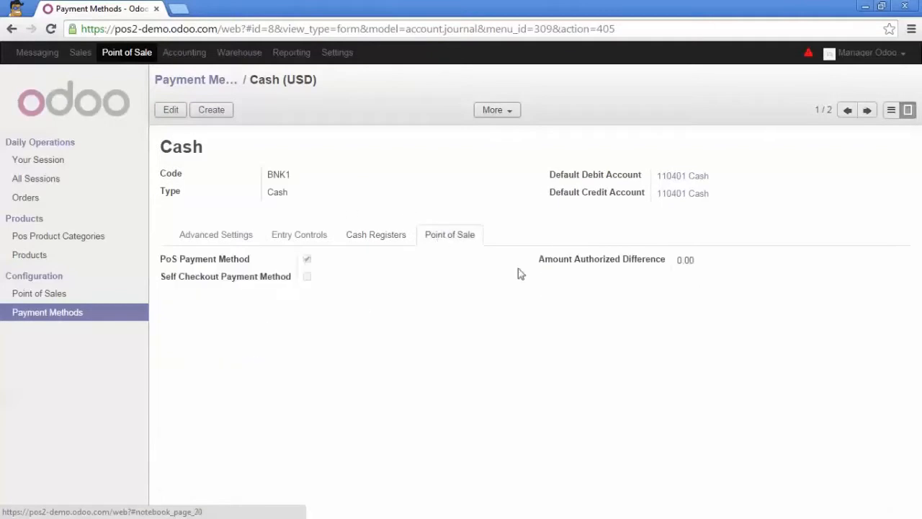
pyautogui.click(169, 113)
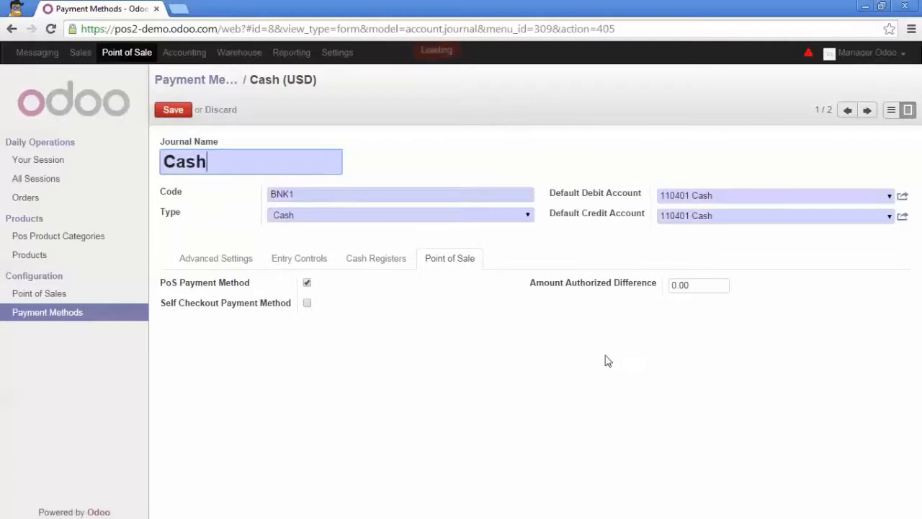
pyautogui.click(696, 286)
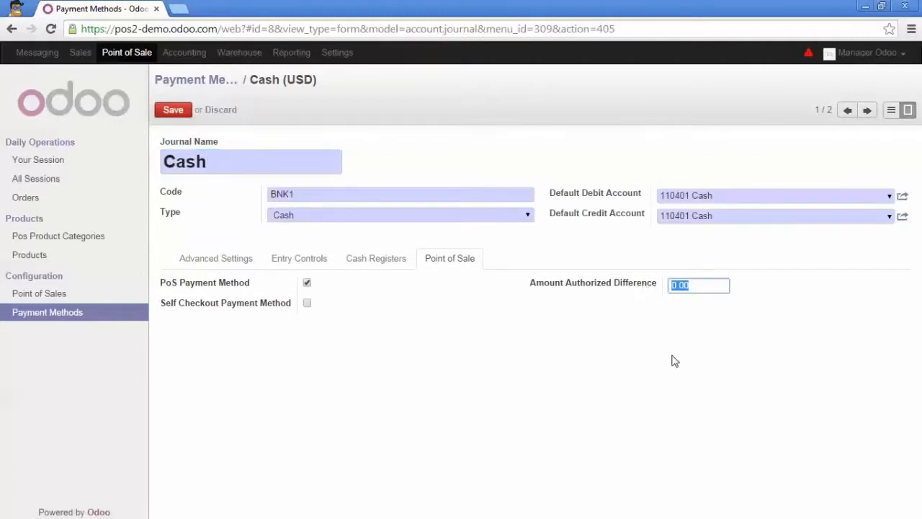
pyautogui.write('100')
pyautogui.click(171, 114)
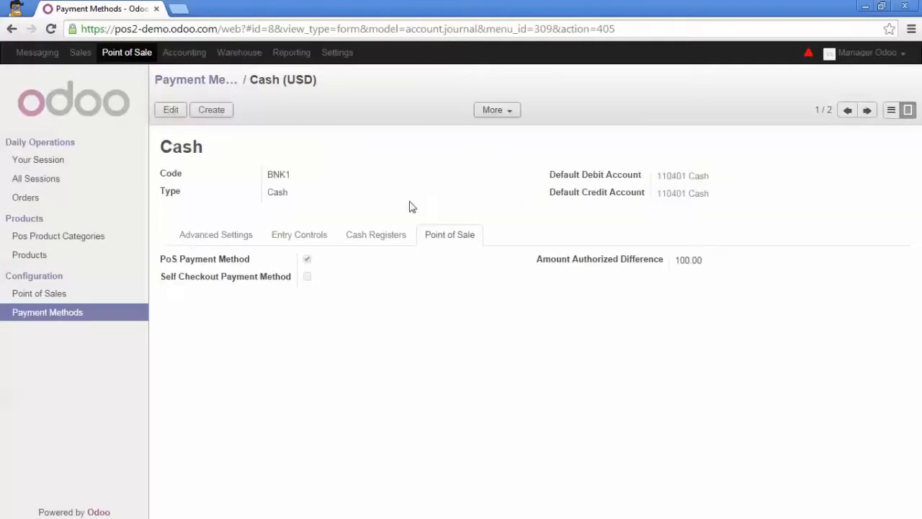
# Start a new point of sale session and save an opening cash count of 10 units of 1.00 and 10 units of 10.00.
pyautogui.click(79, 161)
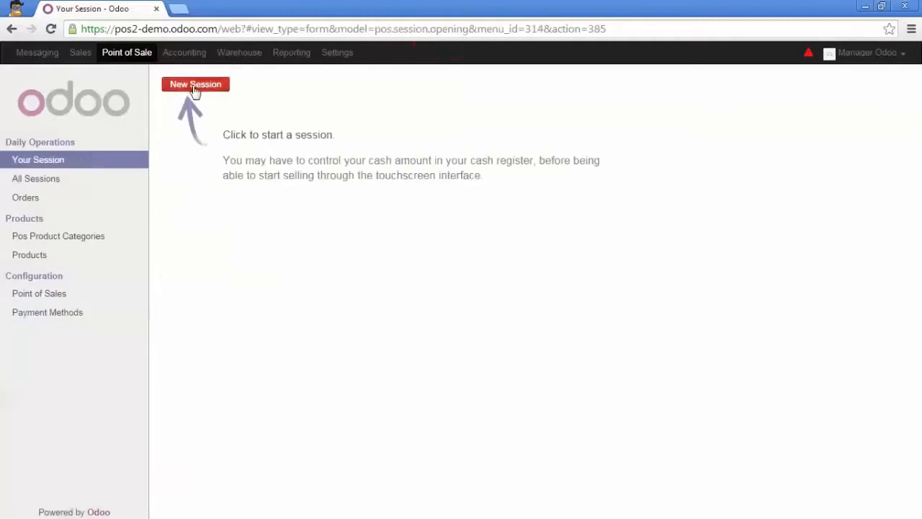
pyautogui.click(189, 87)
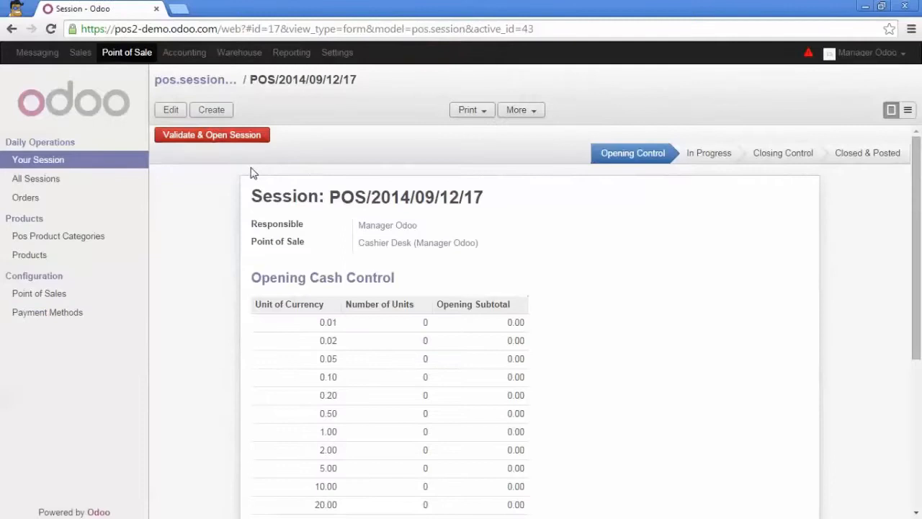
pyautogui.click(173, 112)
pyautogui.scroll(-2, 324, 227)
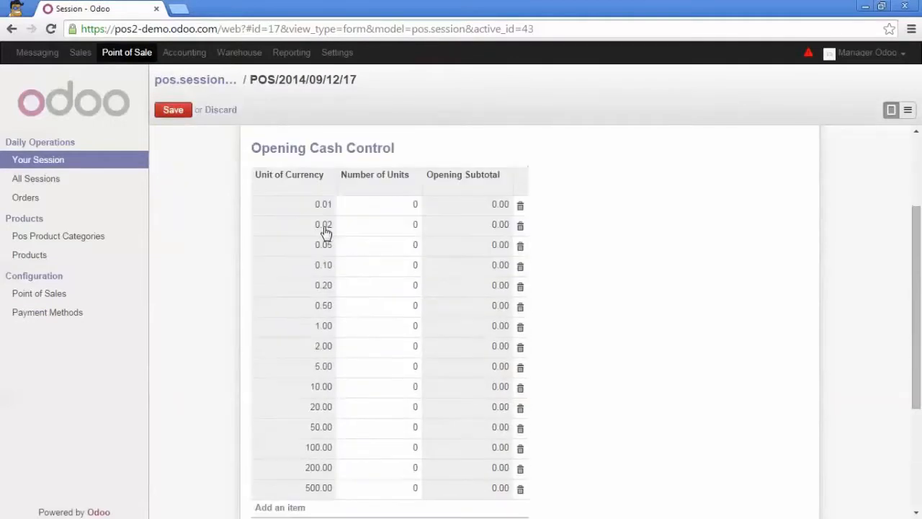
pyautogui.click(395, 330)
pyautogui.write('10')
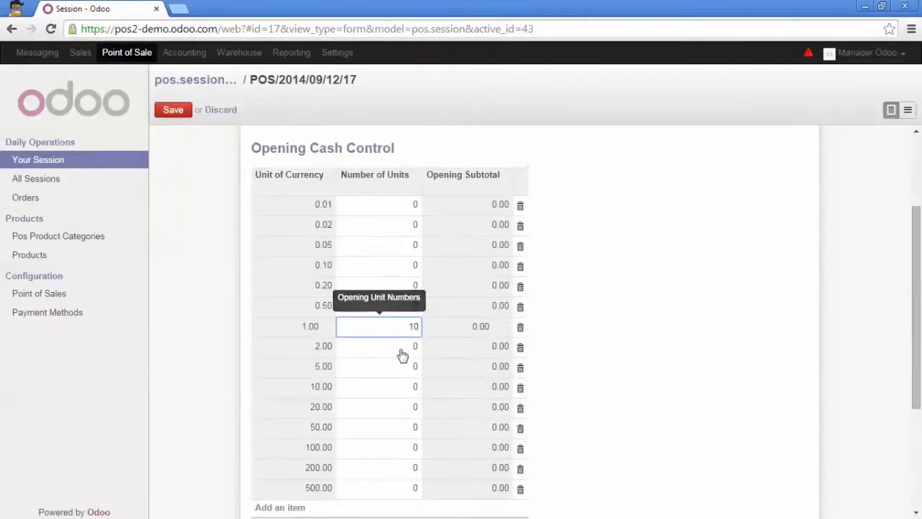
pyautogui.click(392, 391)
pyautogui.write('10')
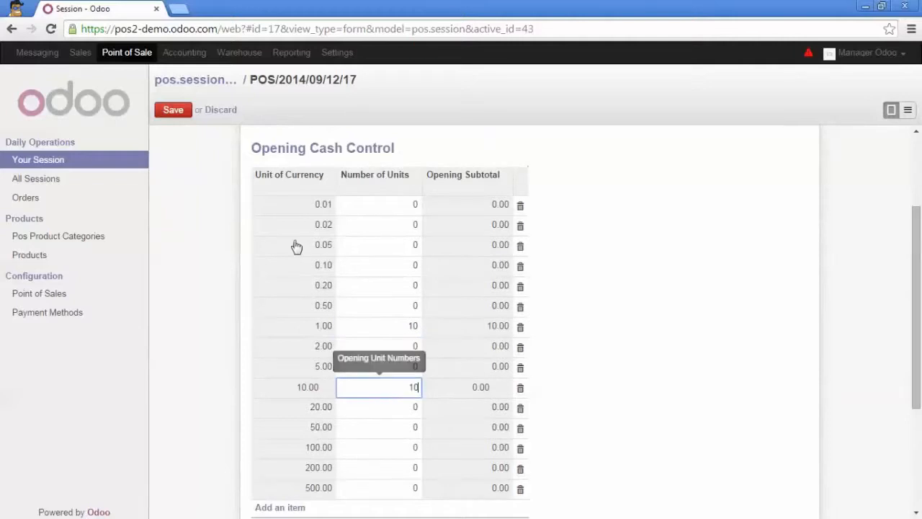
pyautogui.click(171, 115)
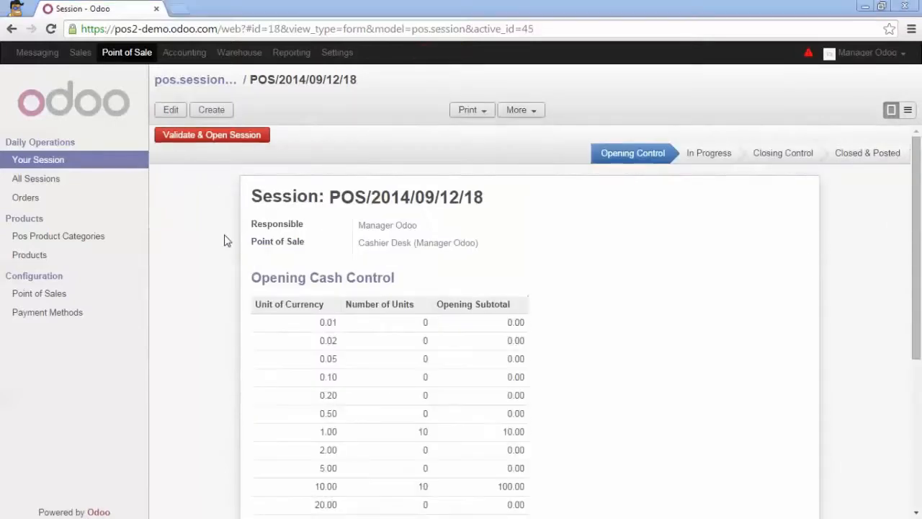
# Validate and open the session, and add 7 units of Apple Juice to the order.
pyautogui.click(230, 139)
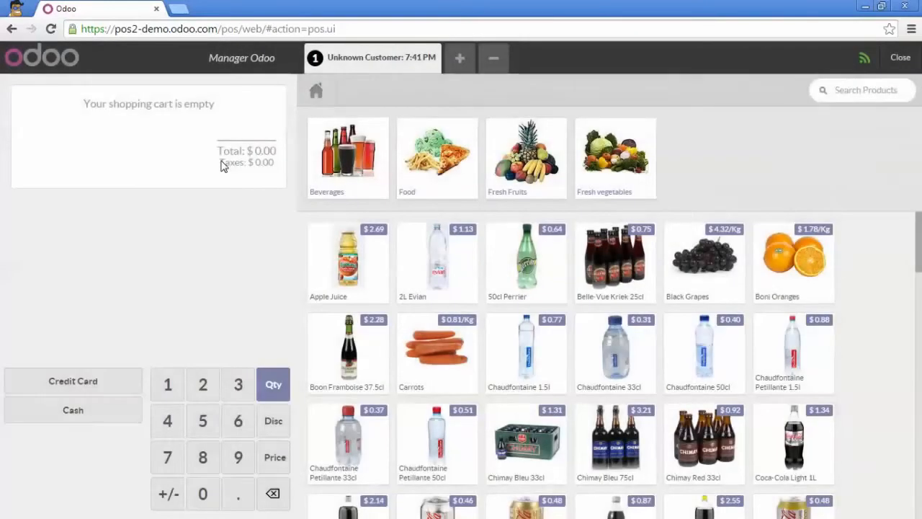
pyautogui.click(342, 268)
pyautogui.click(341, 268)
pyautogui.click(342, 268)
pyautogui.click(341, 268)
pyautogui.click(341, 268)
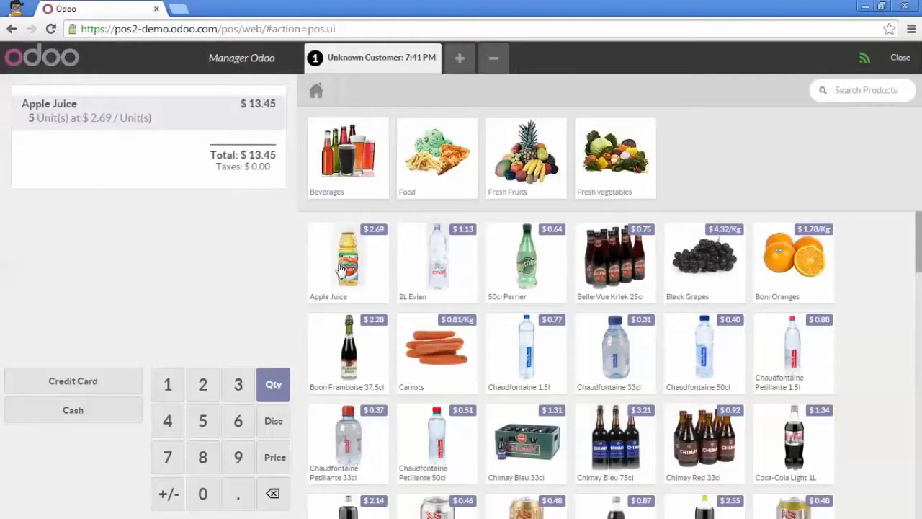
pyautogui.click(342, 268)
pyautogui.click(341, 268)
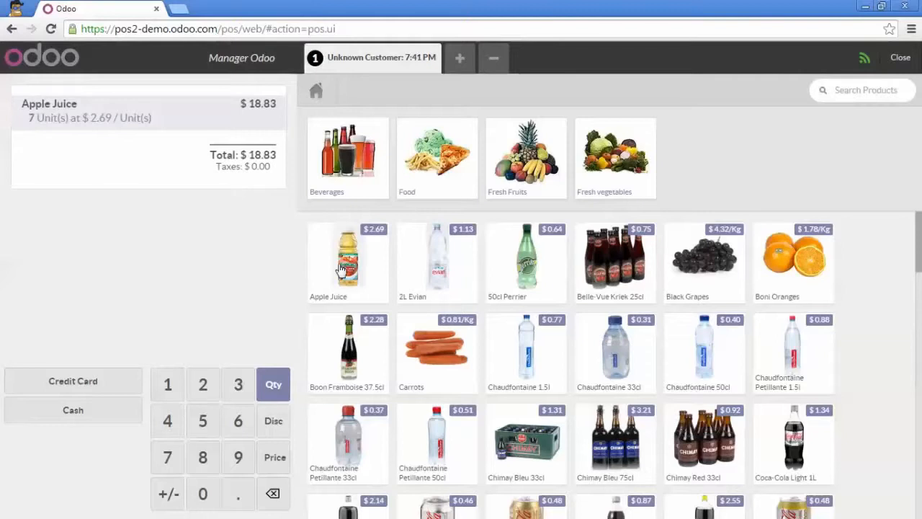
# Pay the order with 20 in cash, validate it without printing the receipt, and proceed to the next order.
pyautogui.click(111, 408)
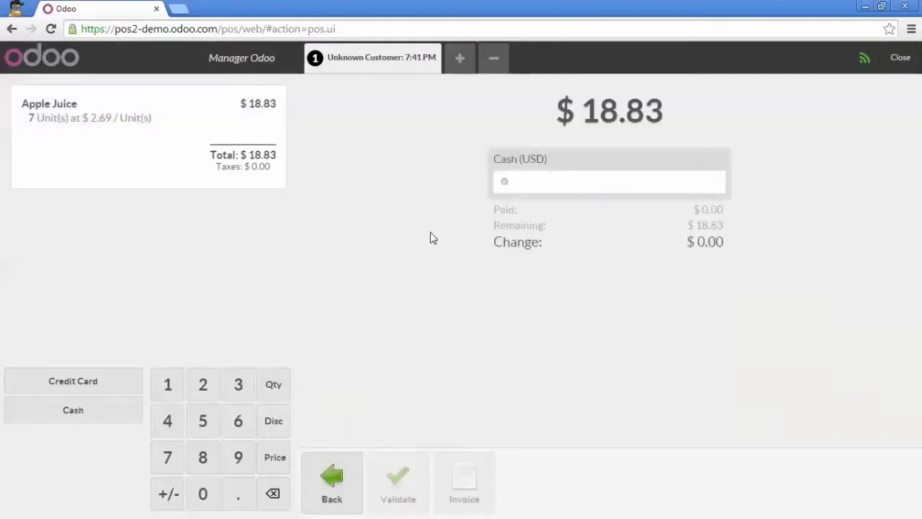
pyautogui.write('20')
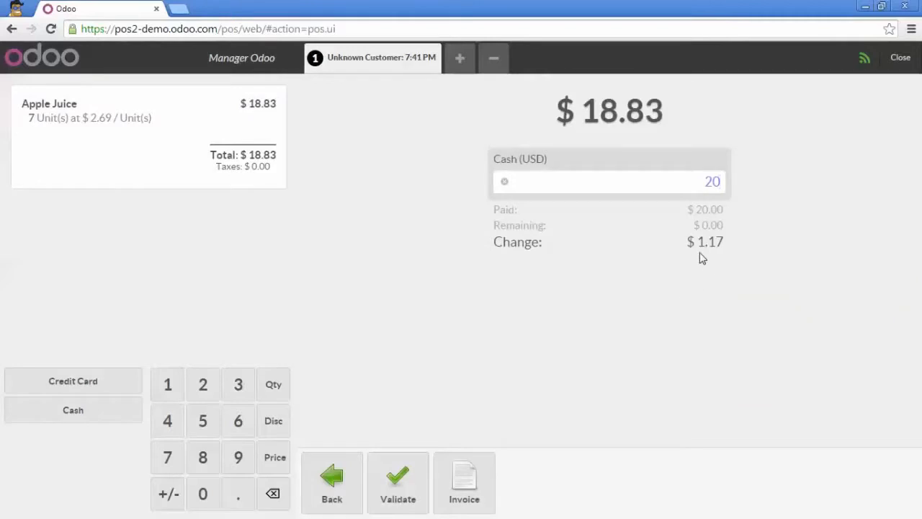
pyautogui.click(403, 485)
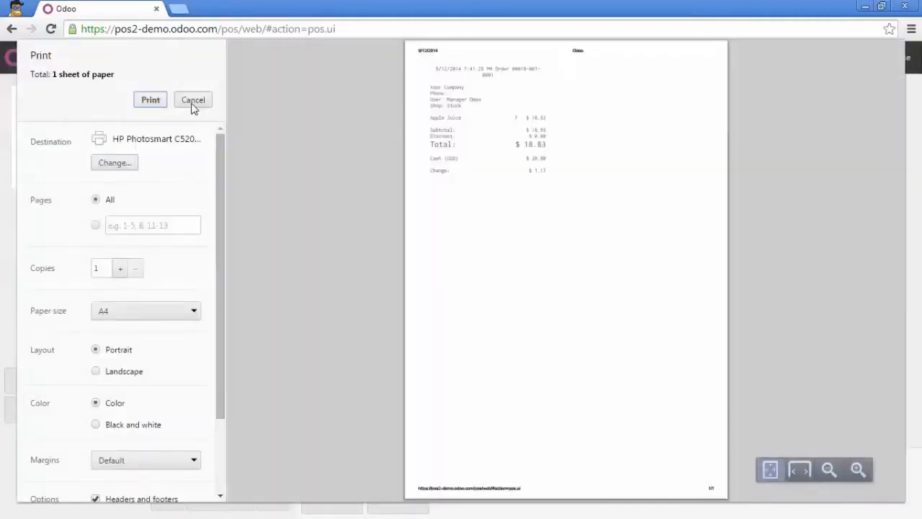
pyautogui.click(192, 100)
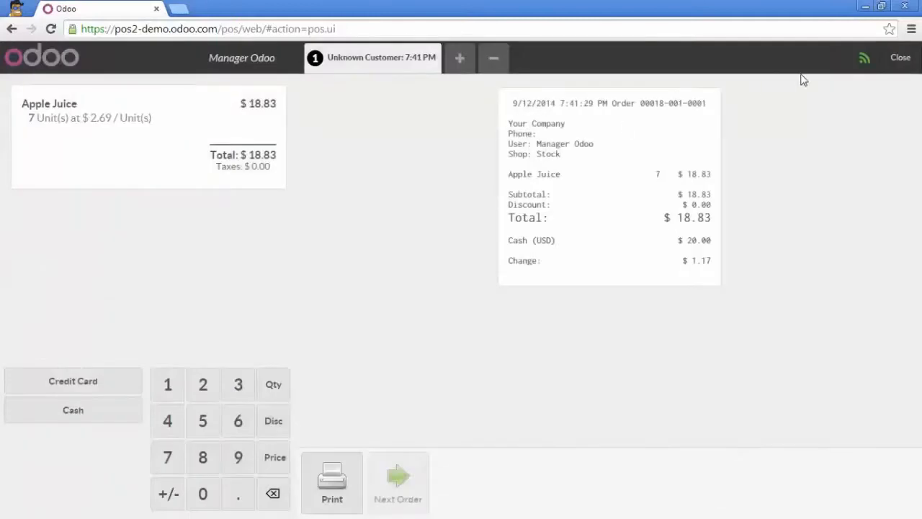
pyautogui.click(417, 499)
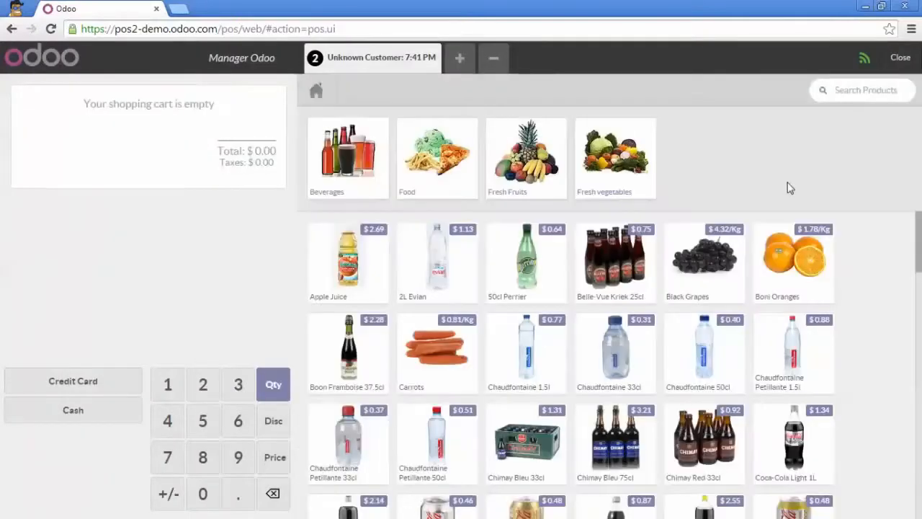
# Exit the selling interface and close the session to bring it to closing control.
pyautogui.click(899, 57)
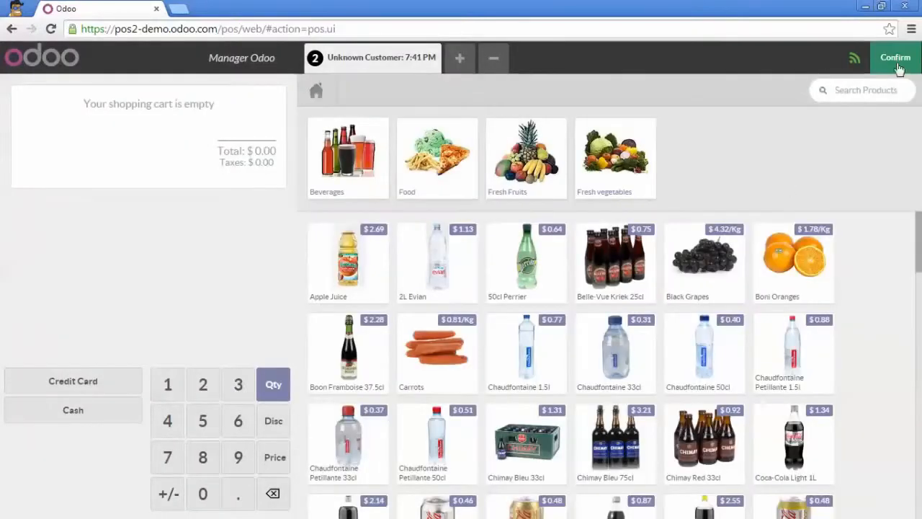
pyautogui.click(897, 66)
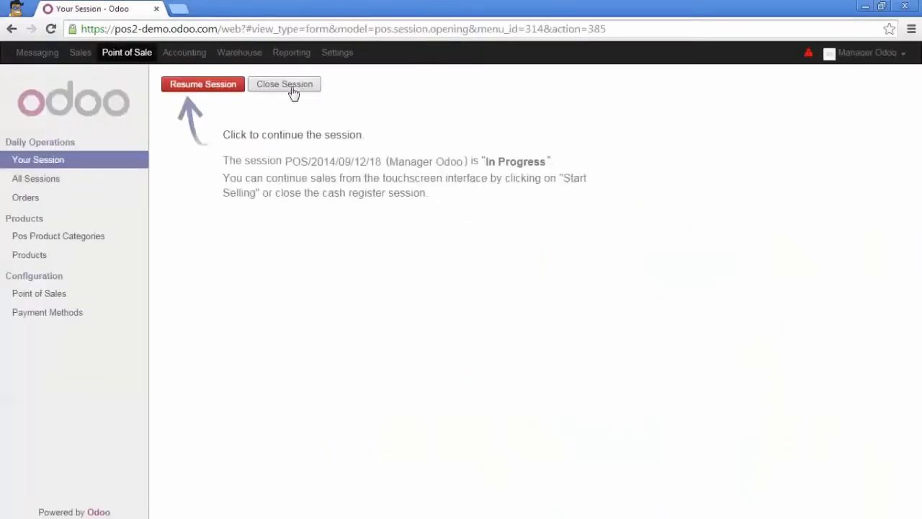
pyautogui.click(295, 84)
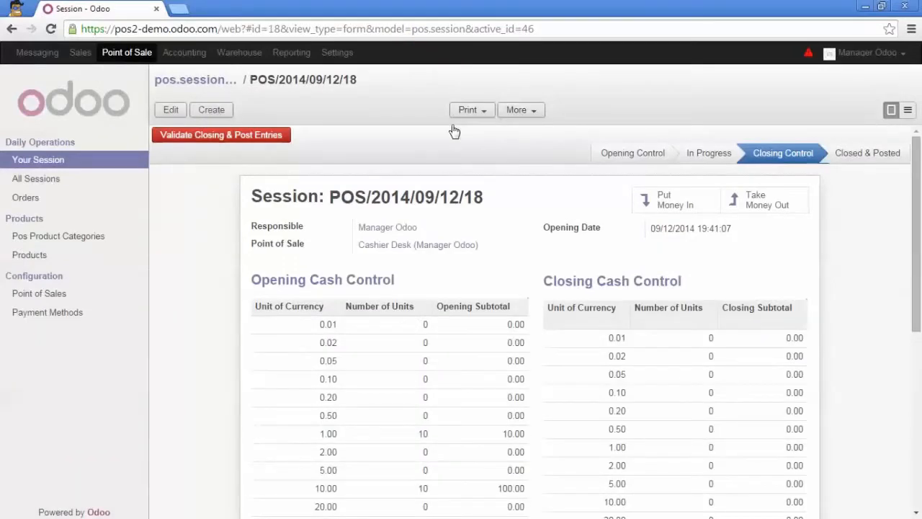
# Enter a closing cash count of 10 units of 1.00 and 10 units of 10.00, and save the session.
pyautogui.scroll(-4, 478, 203)
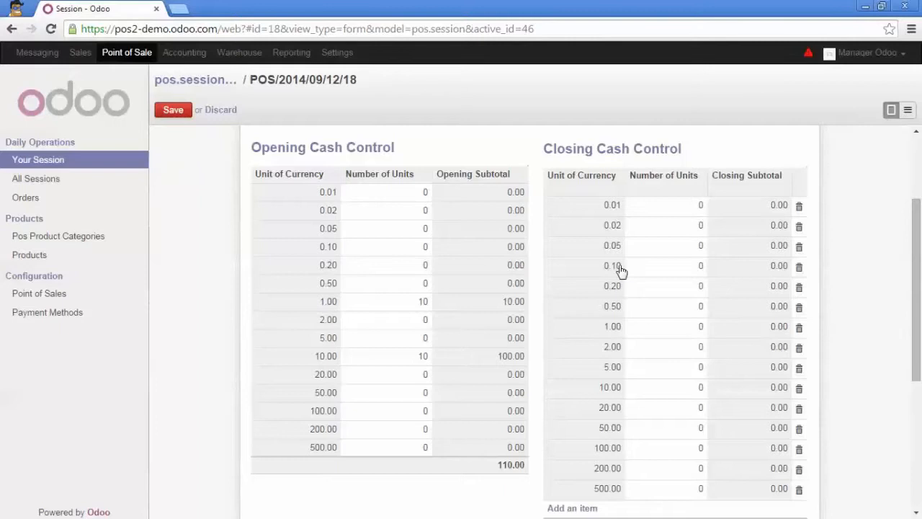
pyautogui.click(681, 329)
pyautogui.write('10')
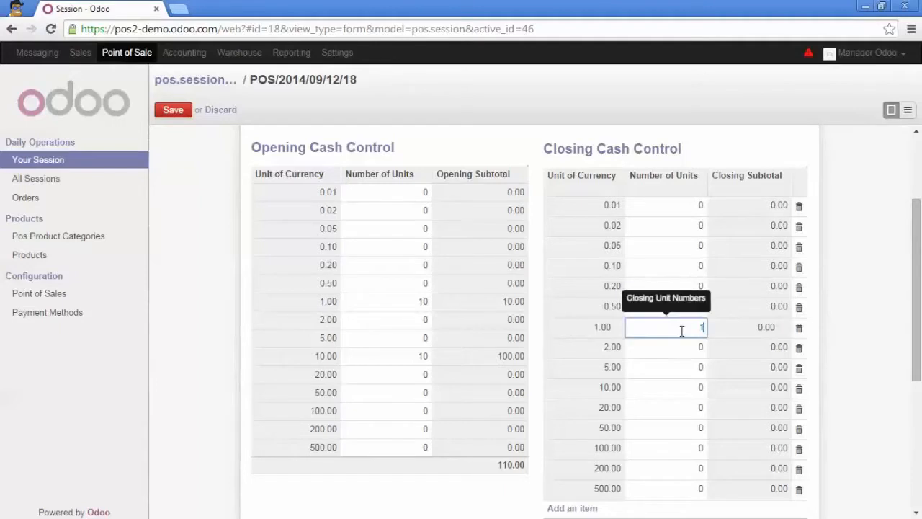
pyautogui.click(688, 391)
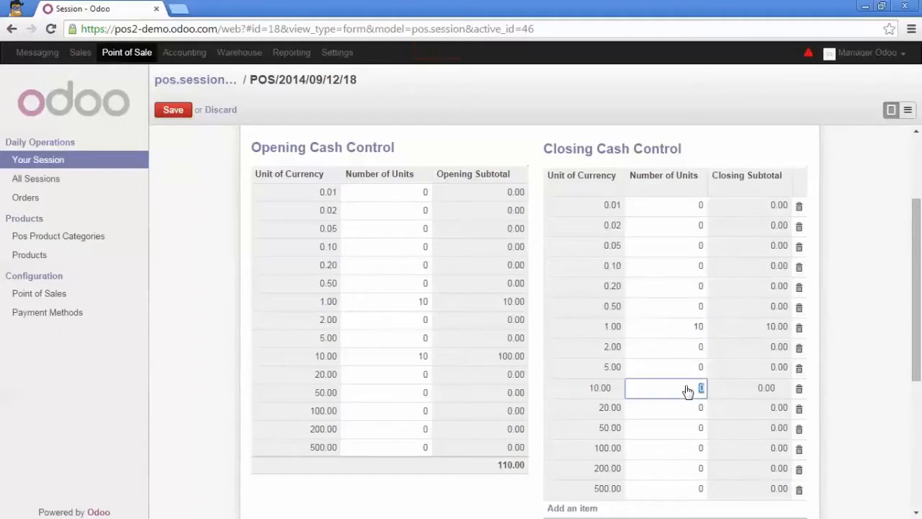
pyautogui.write('10')
pyautogui.click(185, 118)
# Check the closing balance difference, and validate the closing and post the session's entries.
pyautogui.scroll(-3, 482, 191)
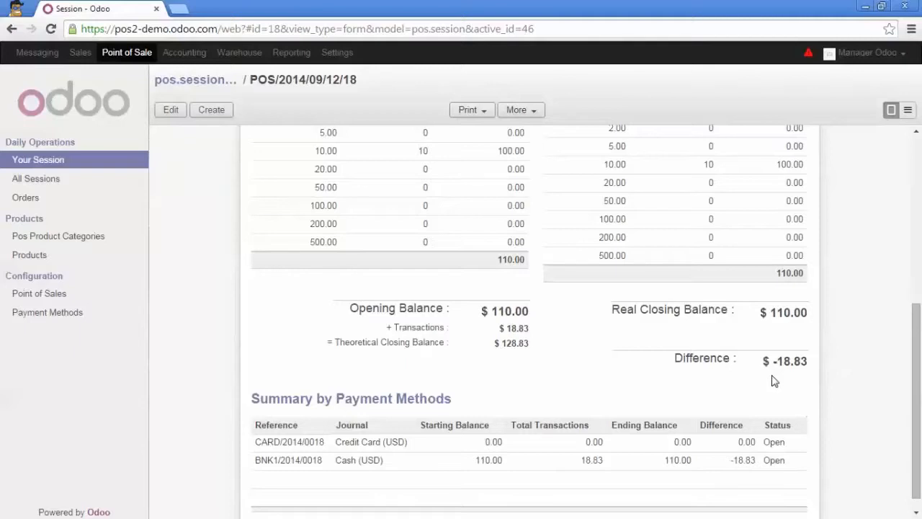
pyautogui.scroll(5, 773, 380)
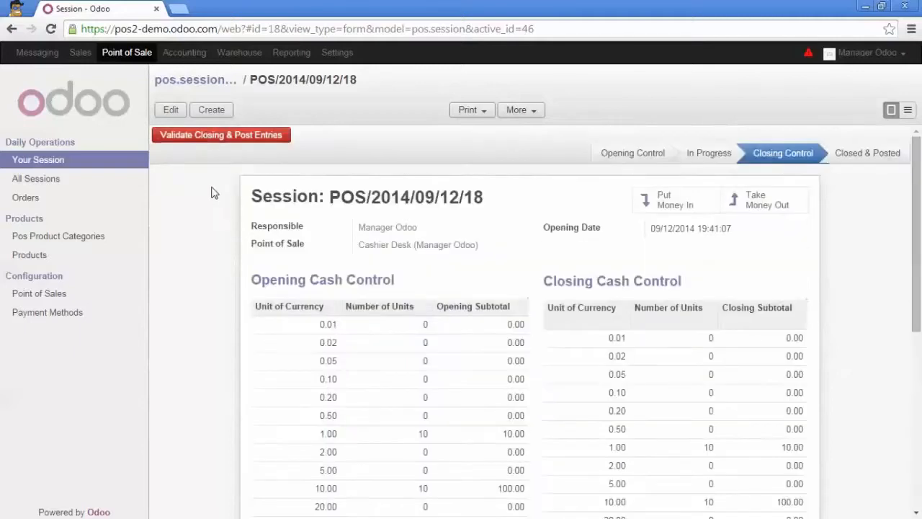
pyautogui.click(234, 141)
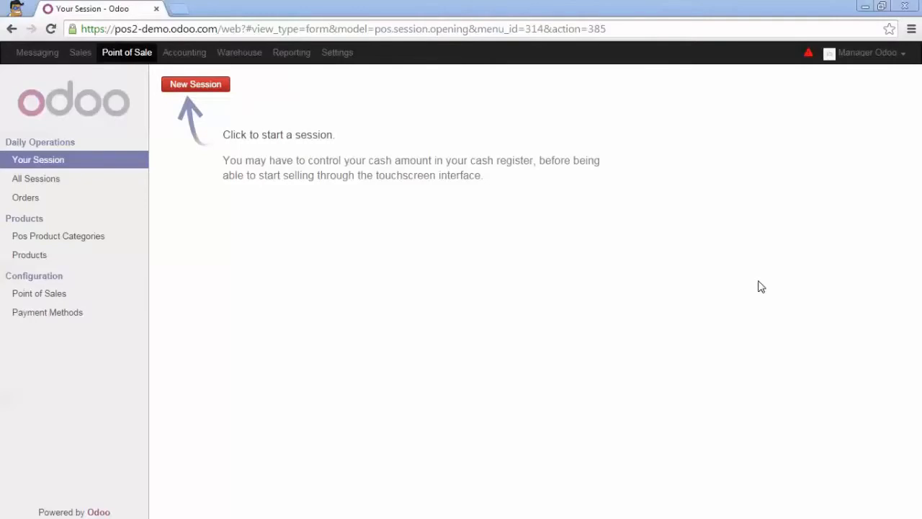
# Open the manager's user record in the settings and check its Point of Sale access right.
pyautogui.click(344, 58)
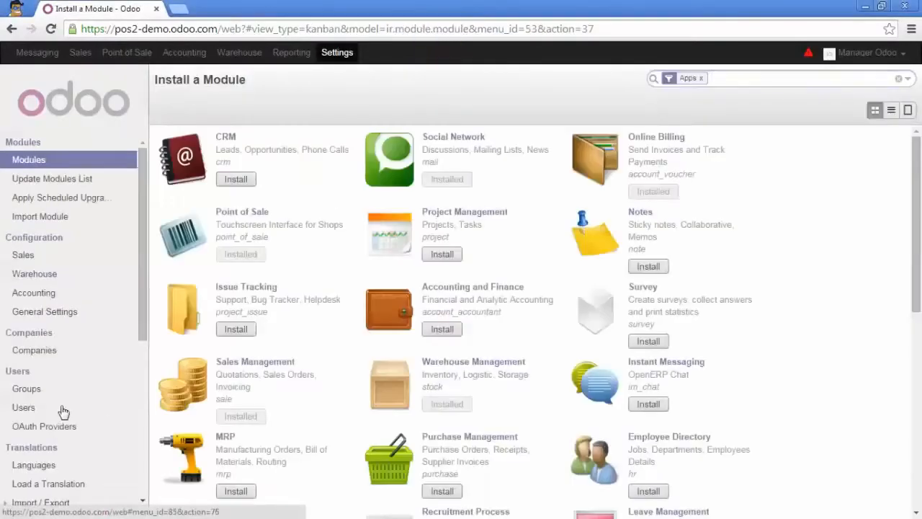
pyautogui.click(63, 408)
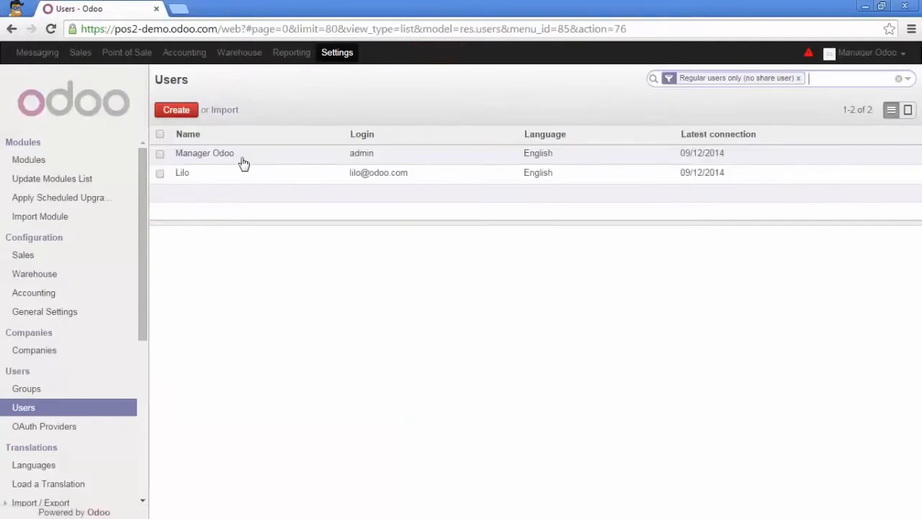
pyautogui.click(240, 163)
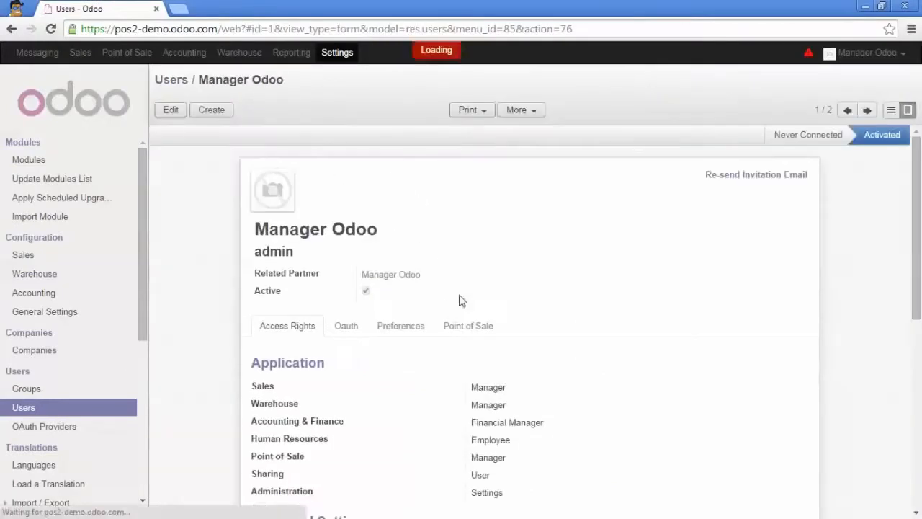
pyautogui.moveTo(274, 456); pyautogui.dragTo(518, 459)
pyautogui.click(524, 460)
pyautogui.click(545, 456)
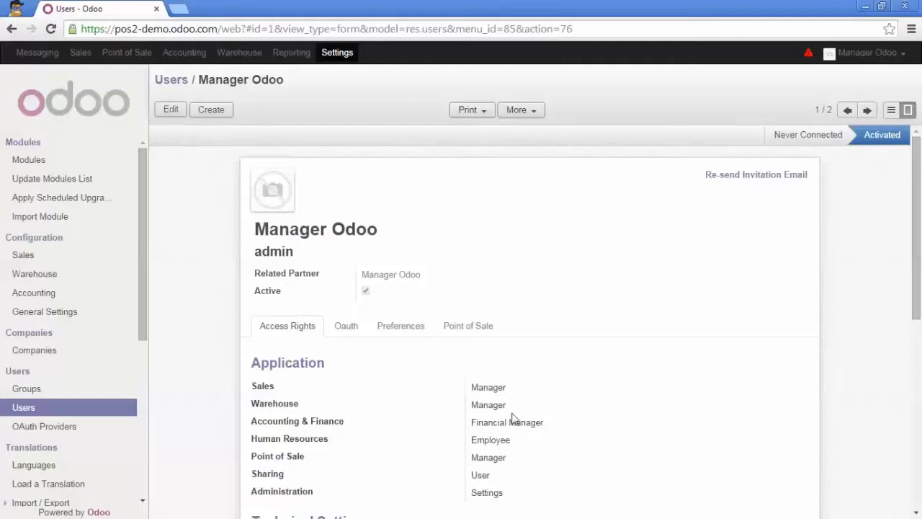
# Return to the users list, open the cashier's user record and check its Point of Sale access right.
pyautogui.click(173, 80)
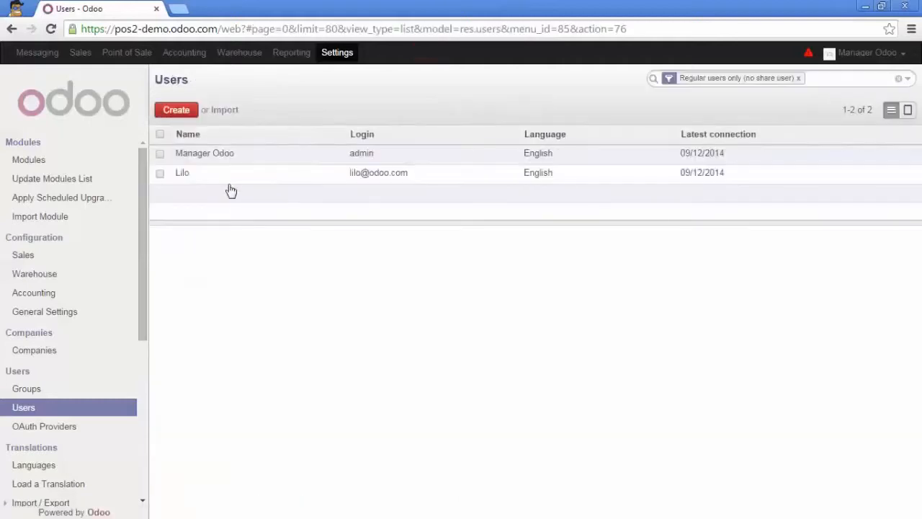
pyautogui.click(219, 179)
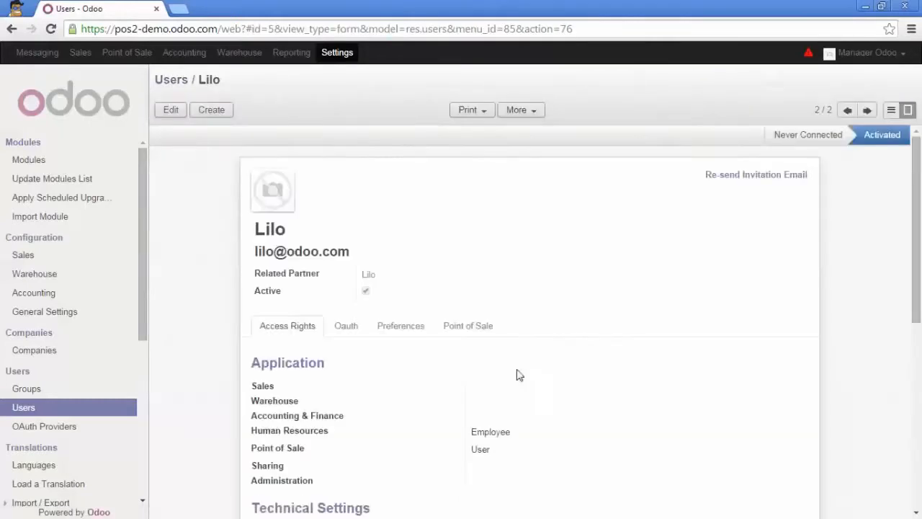
pyautogui.doubleClick(479, 449)
pyautogui.moveTo(282, 452); pyautogui.dragTo(520, 454)
pyautogui.click(520, 454)
# Switch to the cashier's browser profile and start a new point of sale session there.
pyautogui.click(16, 10)
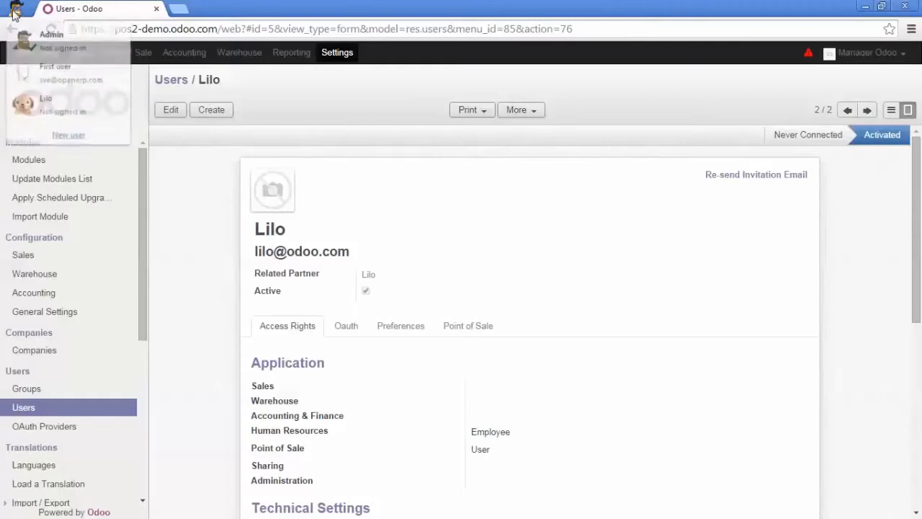
pyautogui.click(69, 104)
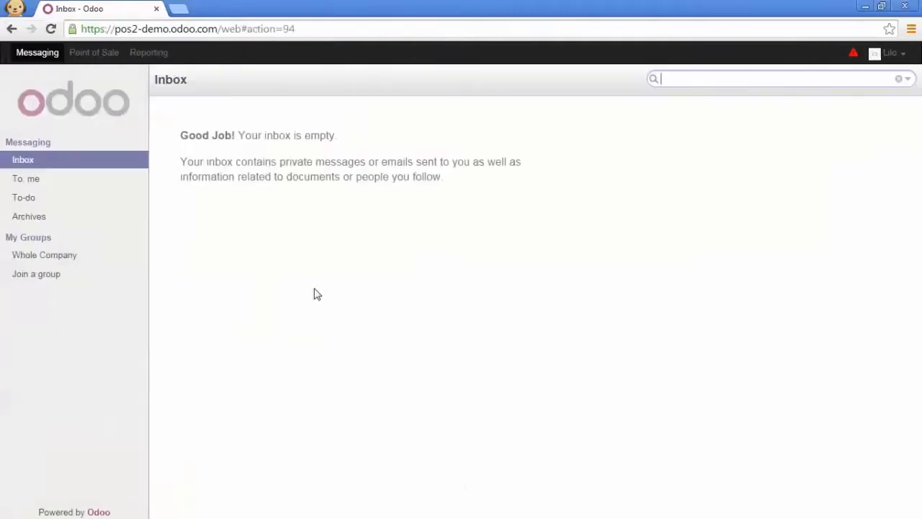
pyautogui.click(108, 62)
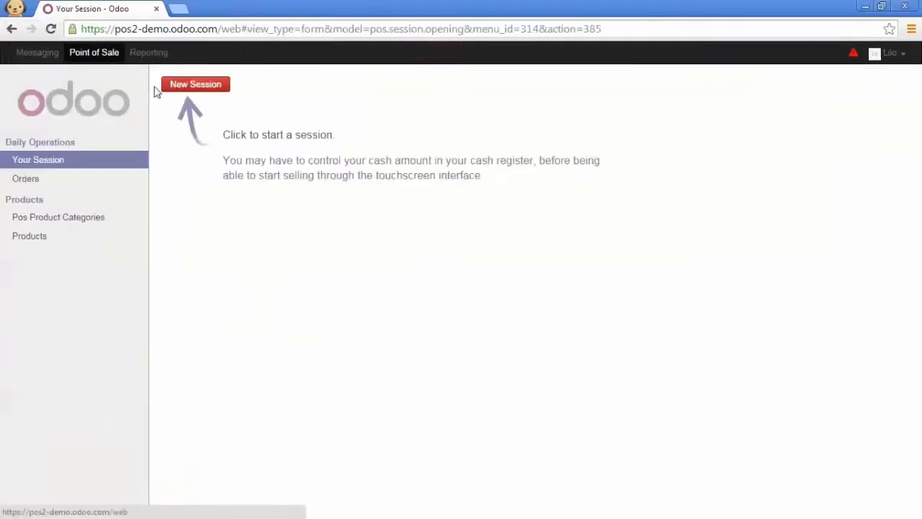
pyautogui.click(185, 87)
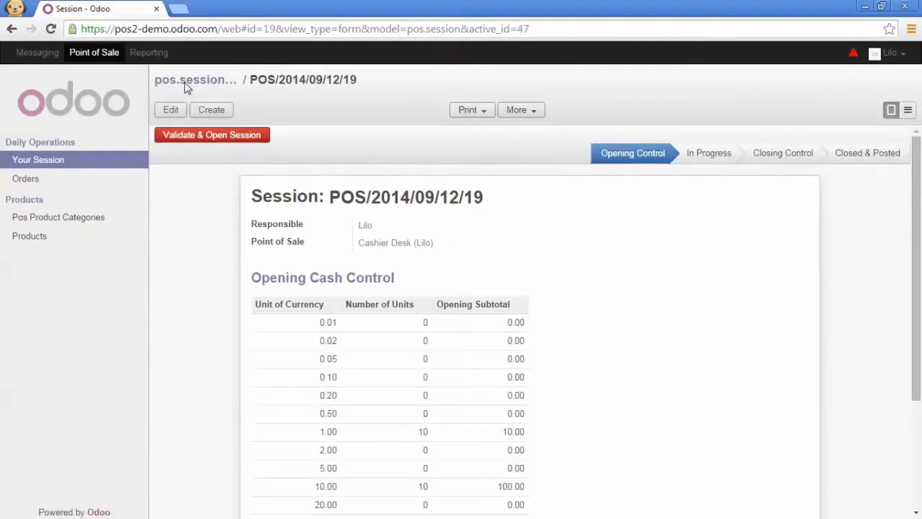
# Review the opening cash count in edit mode, keep its values, and validate and open the session.
pyautogui.click(163, 112)
pyautogui.scroll(-2, 580, 327)
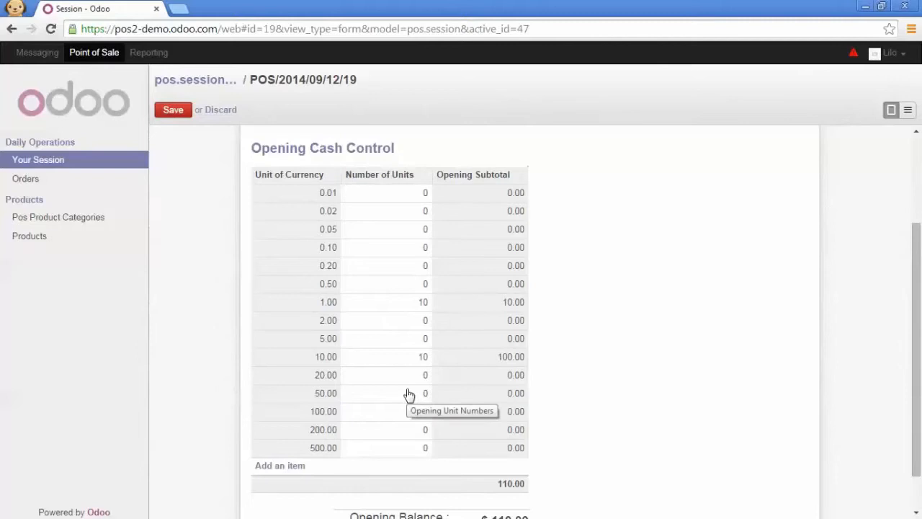
pyautogui.scroll(3, 408, 395)
pyautogui.click(207, 134)
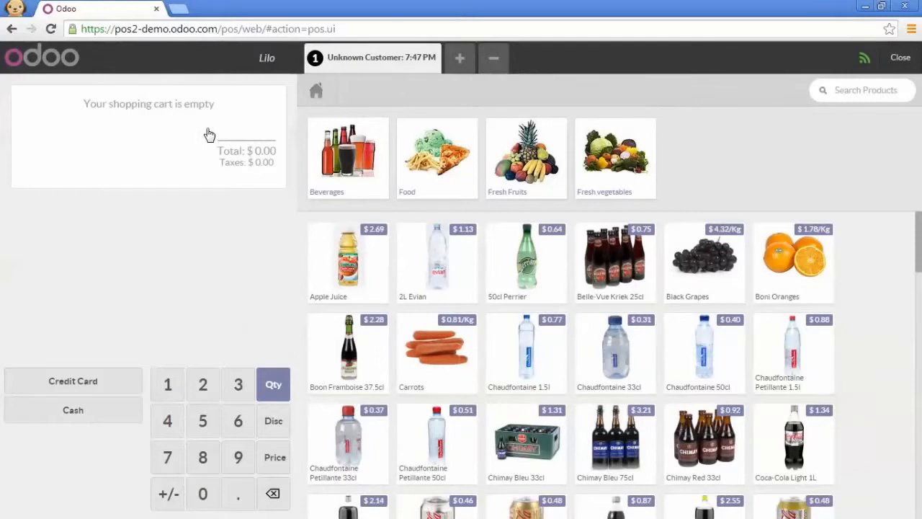
# Add 39 units of Apple Juice to the order.
pyautogui.doubleClick(353, 258)
pyautogui.doubleClick(353, 258)
pyautogui.doubleClick(353, 258)
pyautogui.click(353, 258)
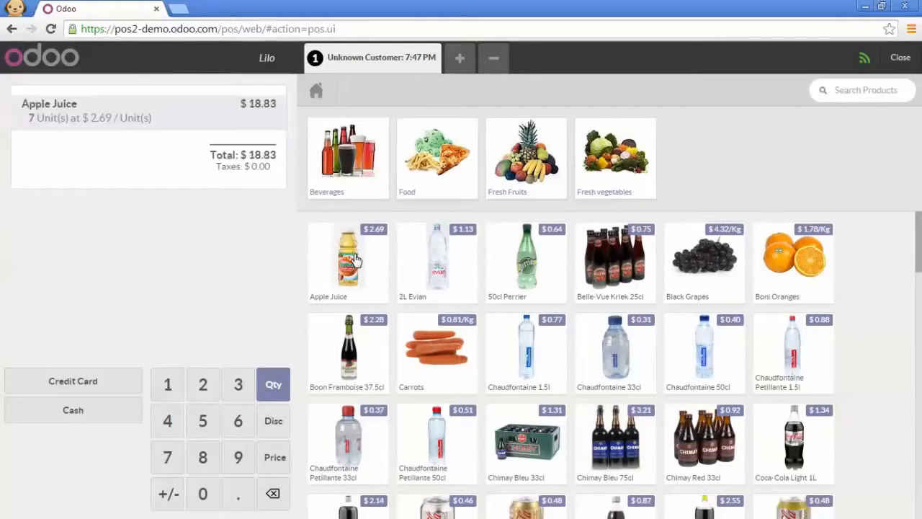
pyautogui.doubleClick(353, 258)
pyautogui.click(353, 258)
pyautogui.doubleClick(353, 257)
pyautogui.doubleClick(353, 258)
pyautogui.click(353, 258)
pyautogui.doubleClick(353, 257)
pyautogui.click(353, 258)
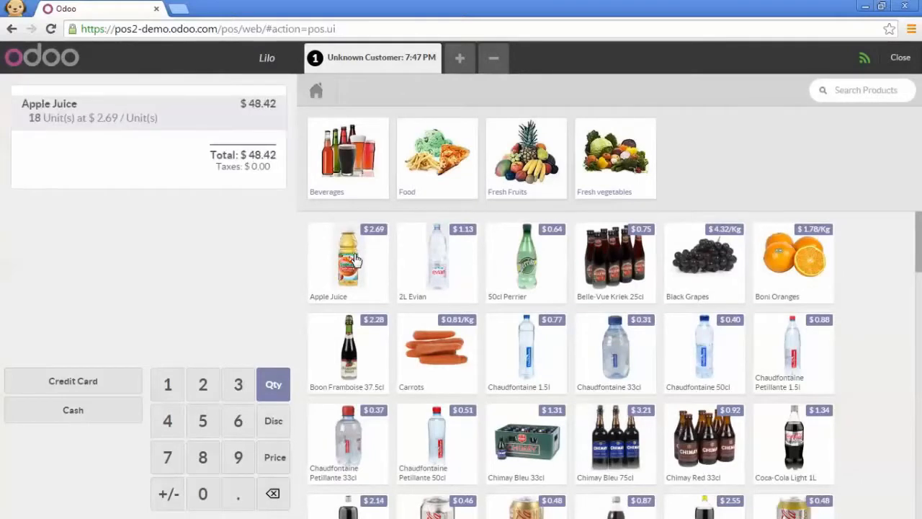
pyautogui.doubleClick(353, 258)
pyautogui.click(353, 258)
pyautogui.doubleClick(353, 258)
pyautogui.click(353, 258)
pyautogui.doubleClick(353, 258)
pyautogui.doubleClick(353, 258)
pyautogui.doubleClick(353, 258)
pyautogui.doubleClick(353, 258)
pyautogui.click(353, 258)
pyautogui.doubleClick(353, 257)
pyautogui.click(352, 258)
pyautogui.click(353, 258)
pyautogui.doubleClick(353, 258)
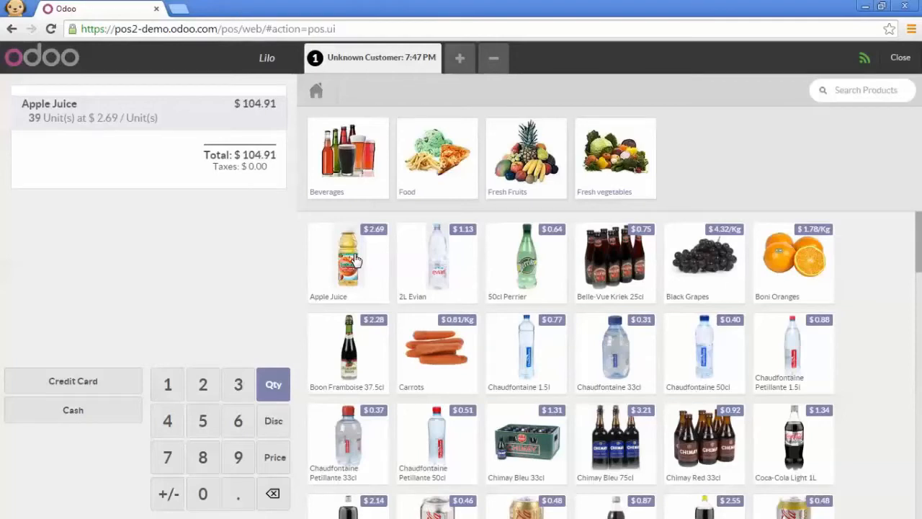
# Pay the order with 105 in cash, validate it without printing the receipt, and proceed to the next order.
pyautogui.click(106, 413)
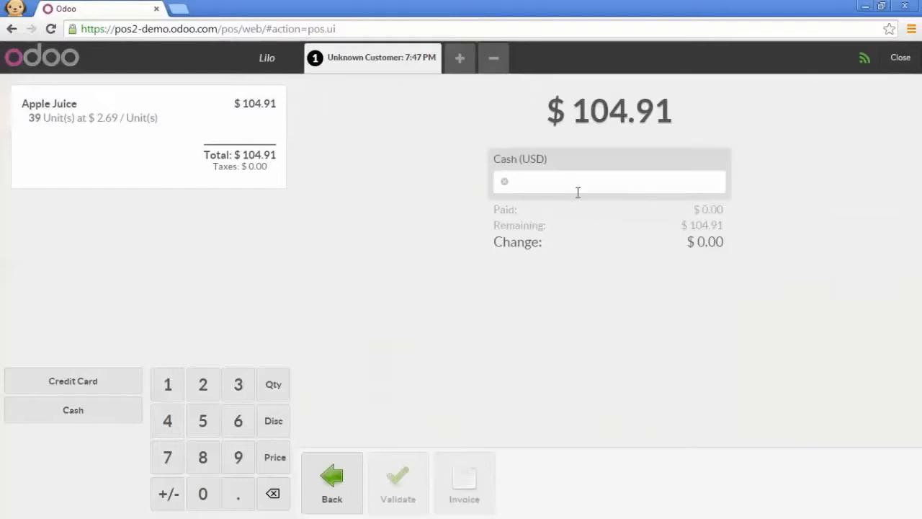
pyautogui.write('105')
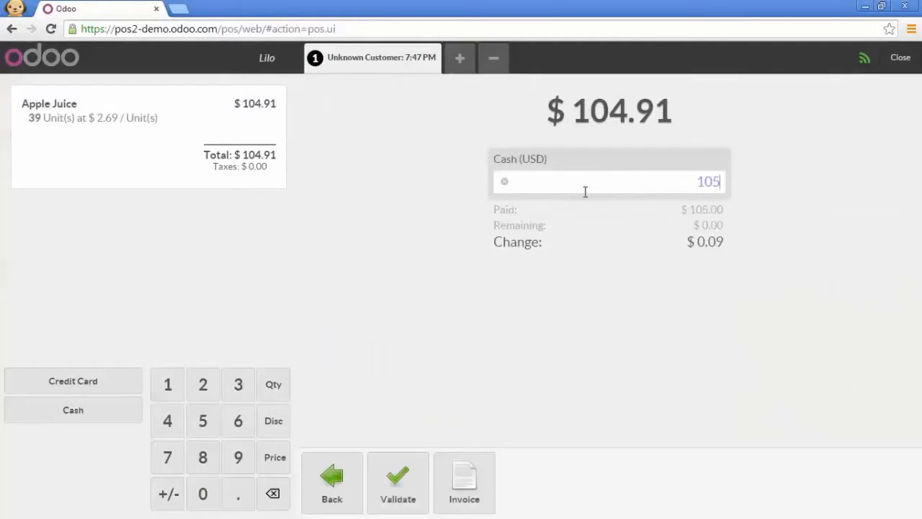
pyautogui.click(418, 474)
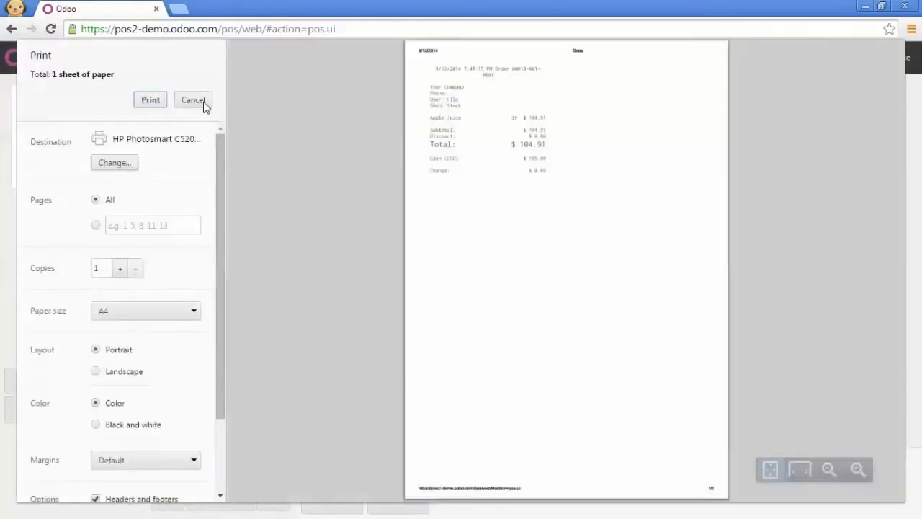
pyautogui.click(192, 99)
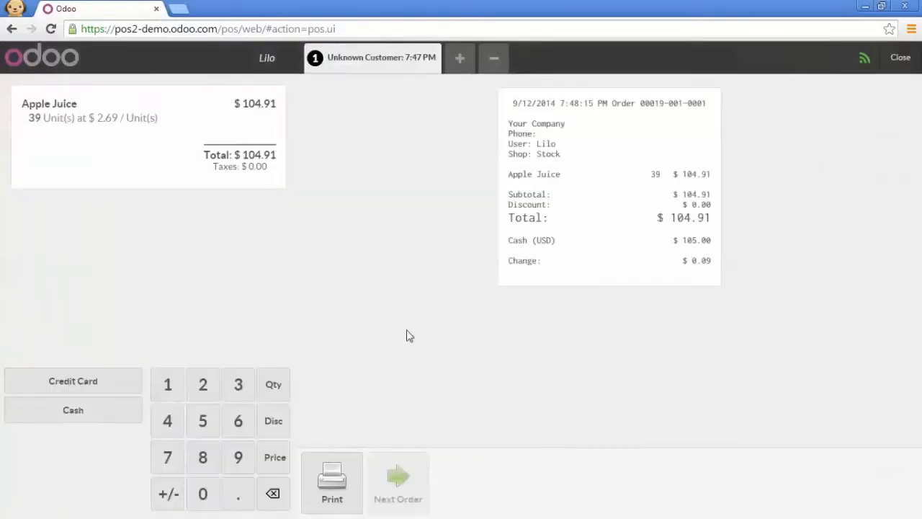
pyautogui.click(398, 477)
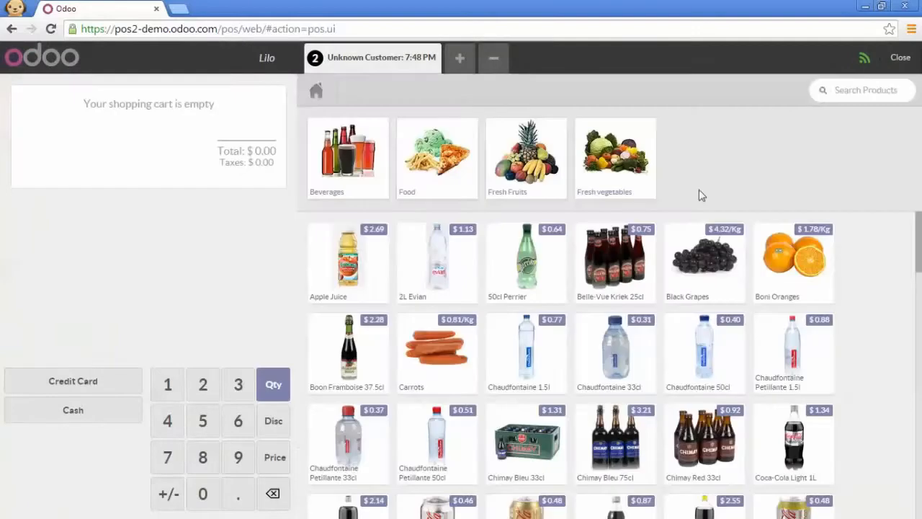
# Leave the selling interface and close the cashier's session to bring it to closing control.
pyautogui.click(890, 55)
pyautogui.click(897, 59)
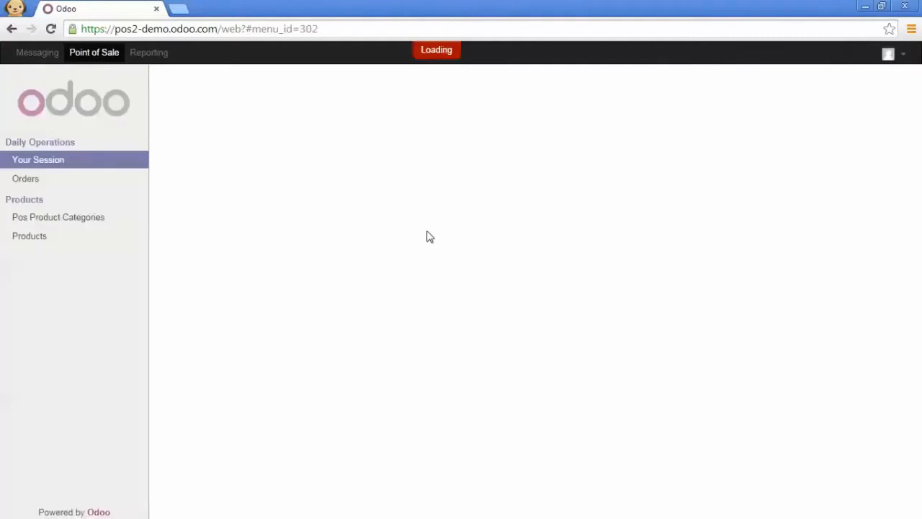
pyautogui.click(289, 86)
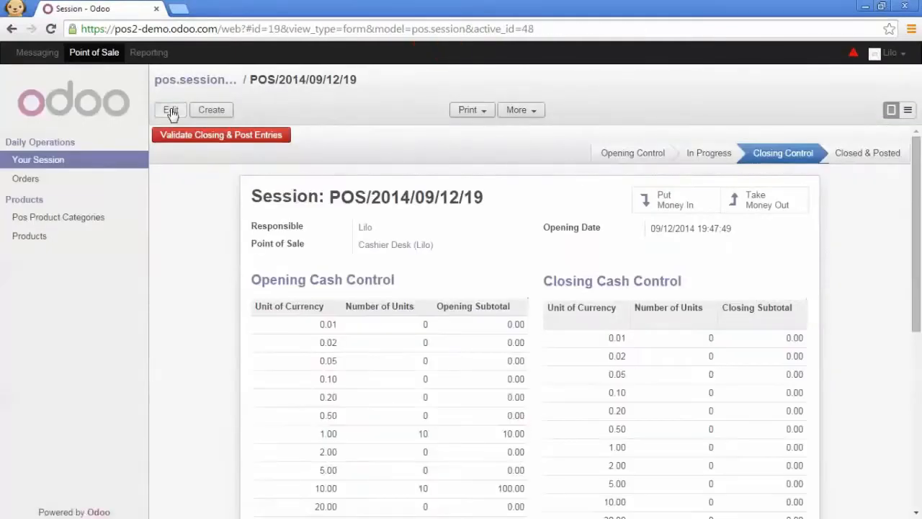
# Save a closing cash count of 10 units of 1.00 and 10 units of 10.00 for the cashier's session, and check the balance difference.
pyautogui.click(170, 110)
pyautogui.scroll(-3, 592, 303)
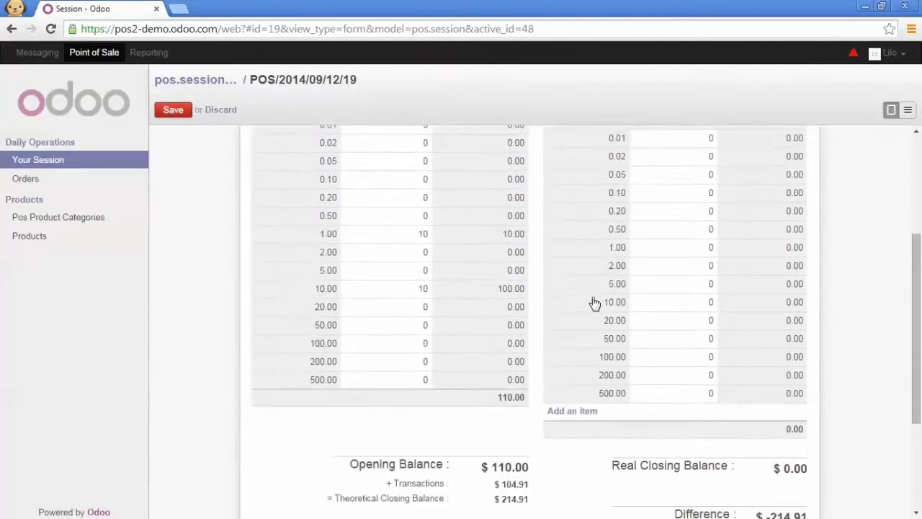
pyautogui.scroll(1, 601, 304)
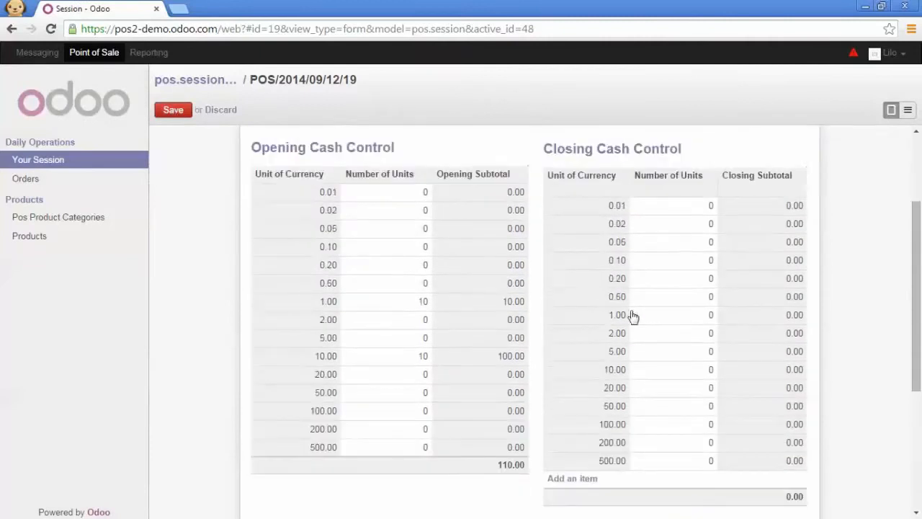
pyautogui.click(685, 317)
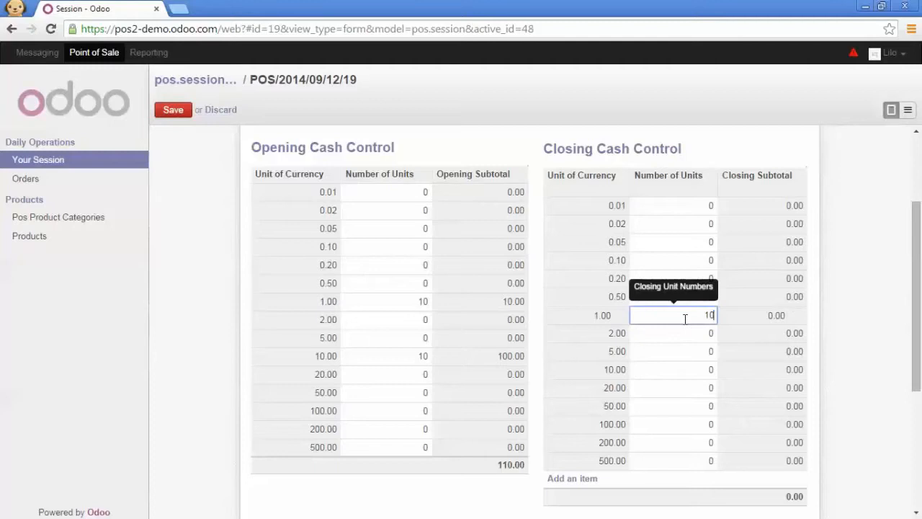
pyautogui.click(703, 374)
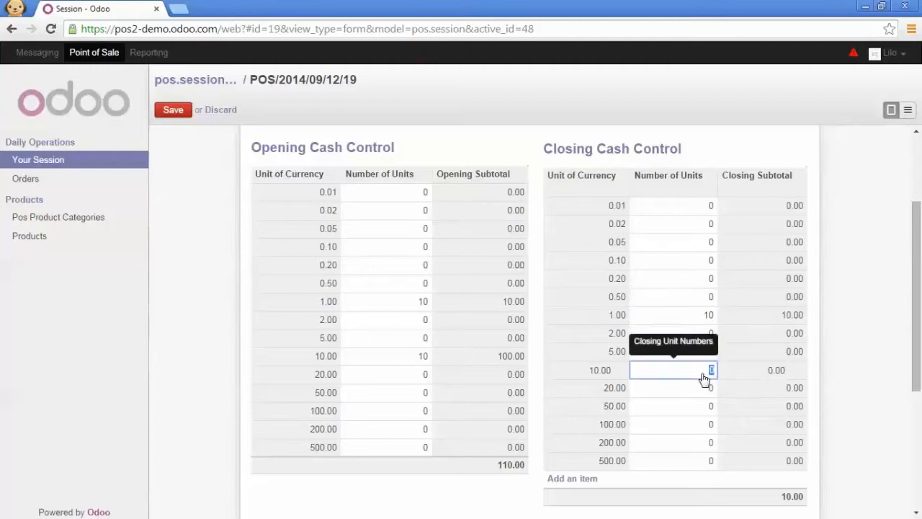
pyautogui.write('10')
pyautogui.click(182, 117)
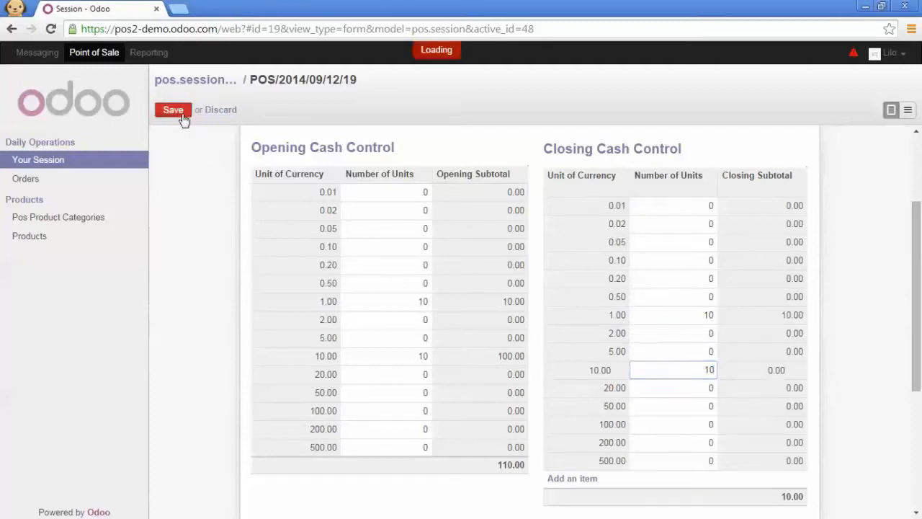
pyautogui.scroll(-1, 267, 195)
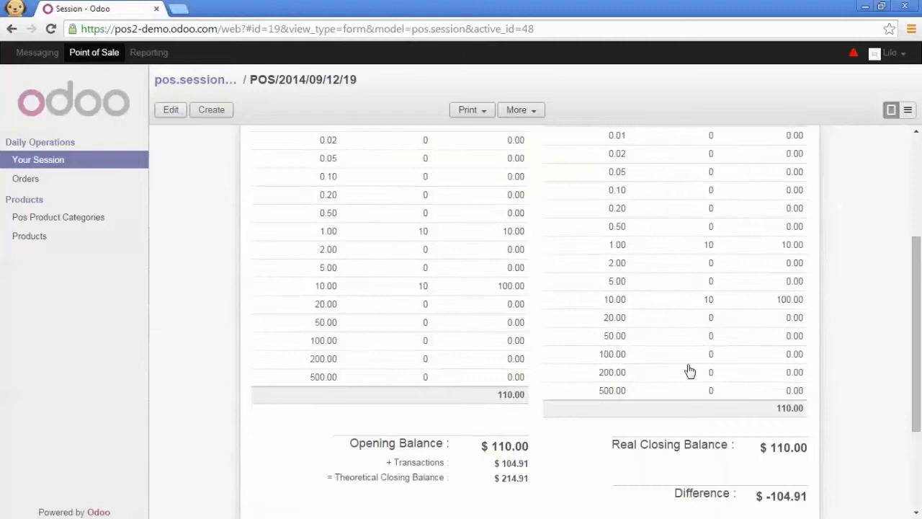
pyautogui.scroll(-2, 727, 391)
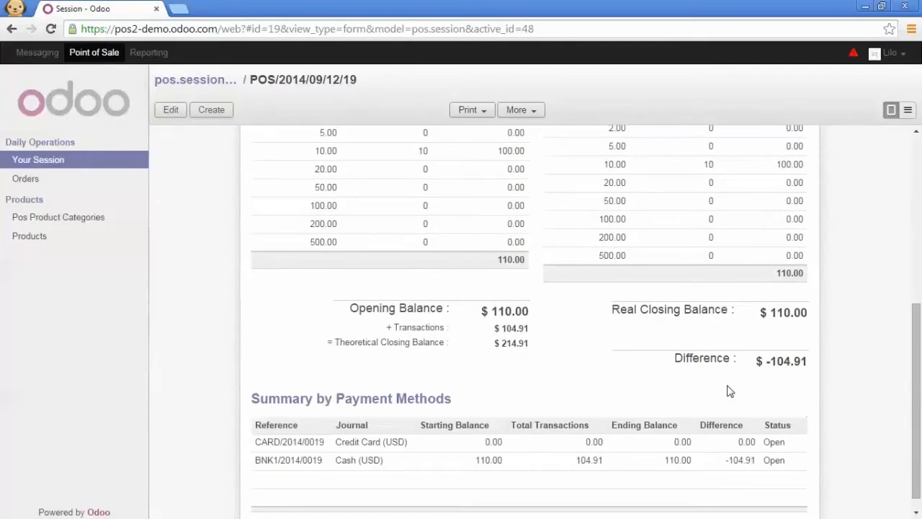
# Try to validate the closing and post the entries of the cashier's session as the cashier user.
pyautogui.scroll(5, 727, 391)
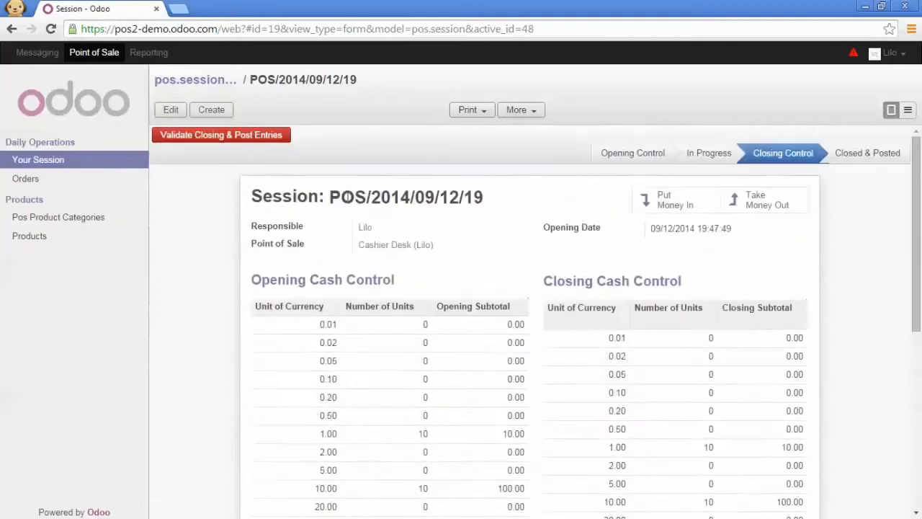
pyautogui.click(268, 138)
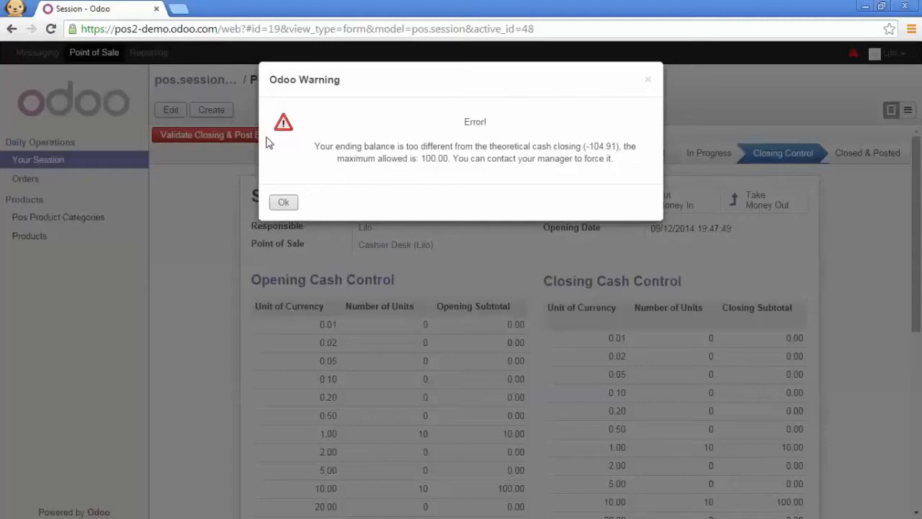
pyautogui.click(282, 201)
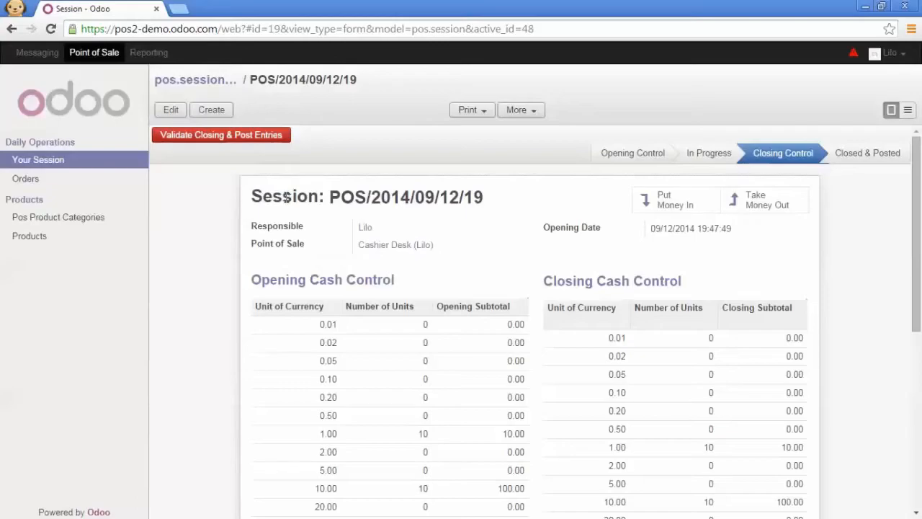
# Switch to the manager's browser window, open the cashier's session in closing control, and validate its closing to post the entries.
pyautogui.click(16, 9)
pyautogui.click(32, 36)
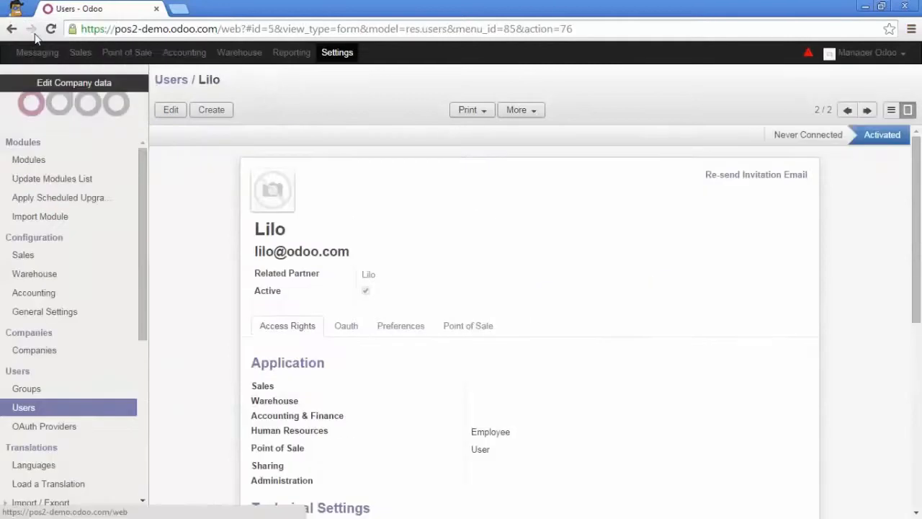
pyautogui.click(127, 53)
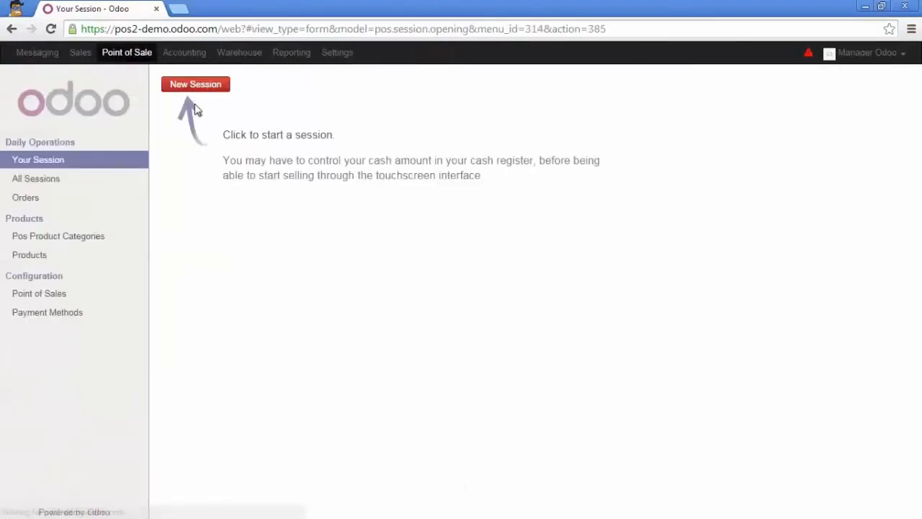
pyautogui.click(72, 178)
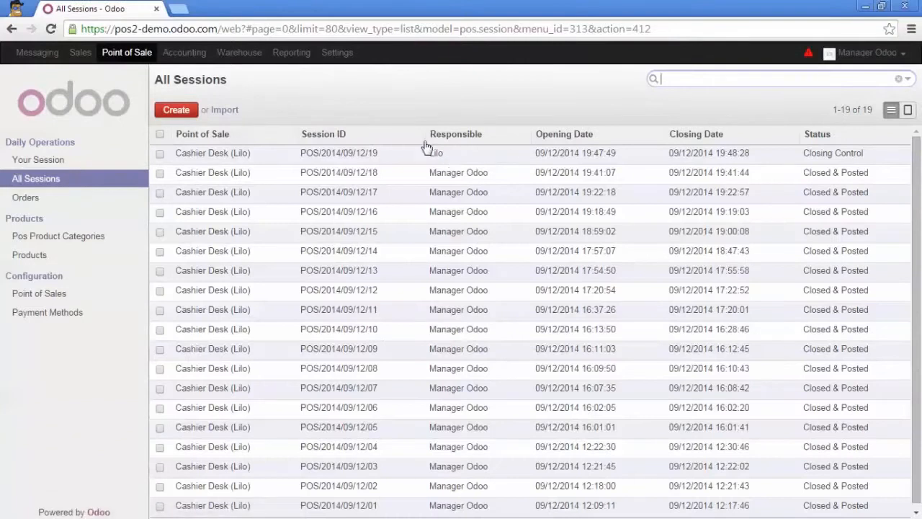
pyautogui.click(838, 158)
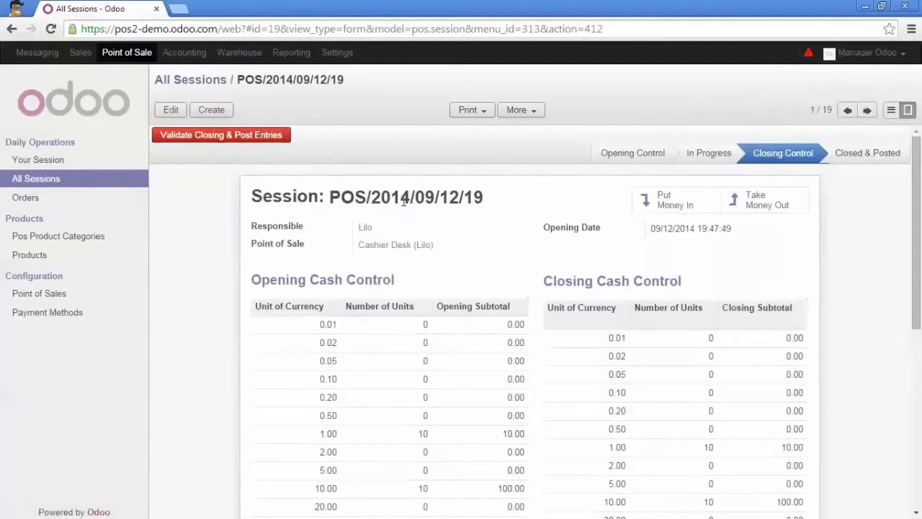
pyautogui.click(243, 143)
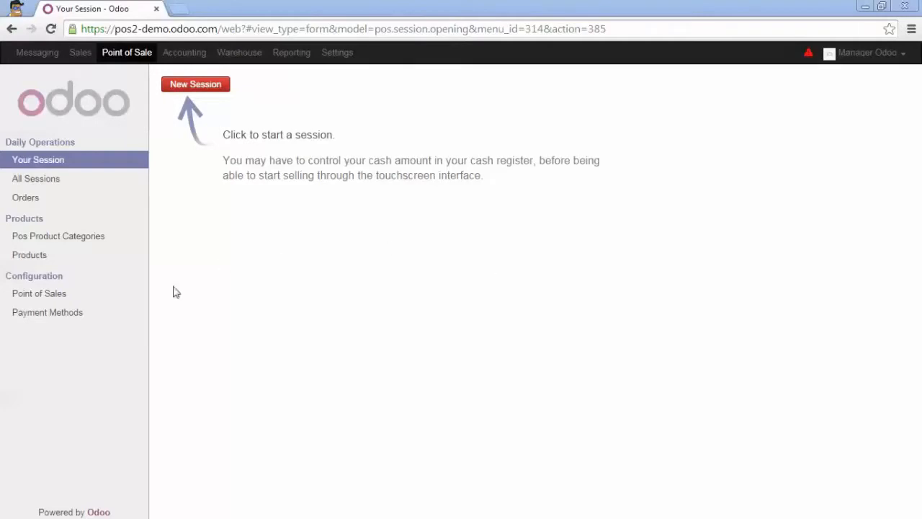
# Set the Cash payment method's internal transfers account to 110900 Internal Transfer and save it.
pyautogui.click(86, 317)
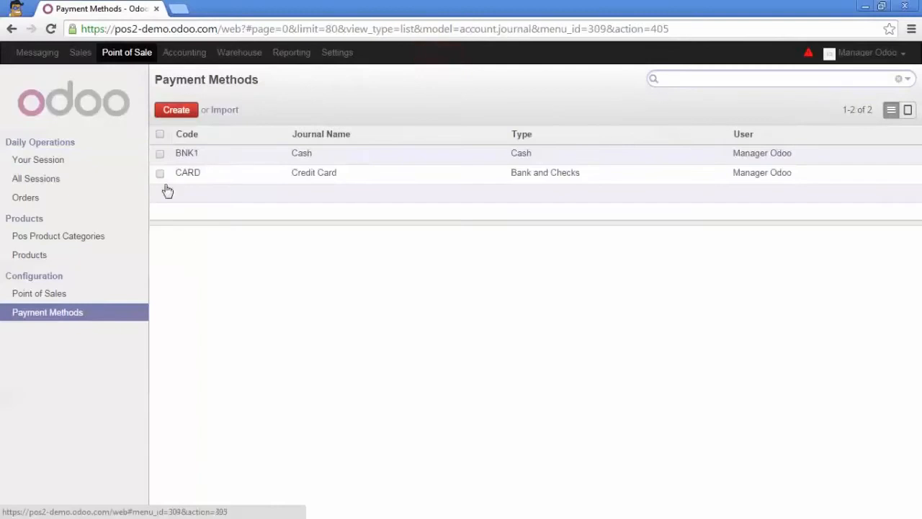
pyautogui.click(323, 163)
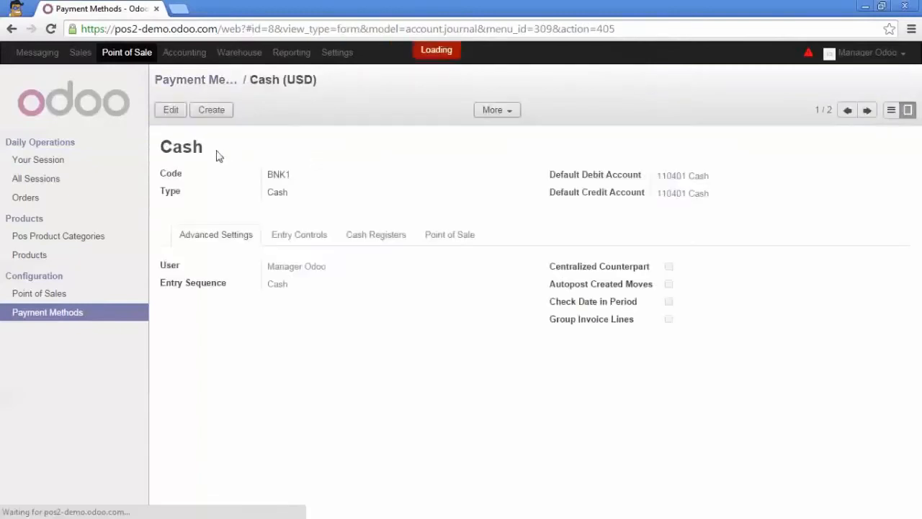
pyautogui.click(173, 112)
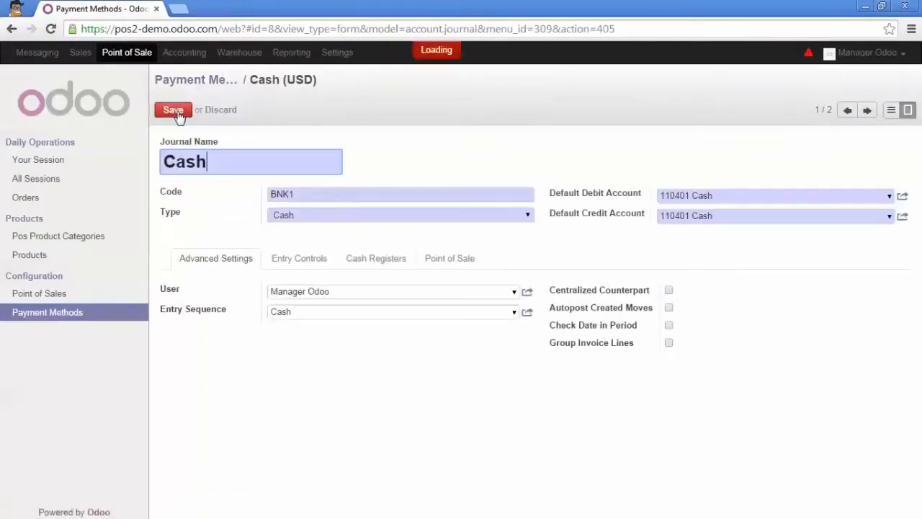
pyautogui.click(375, 257)
pyautogui.click(346, 365)
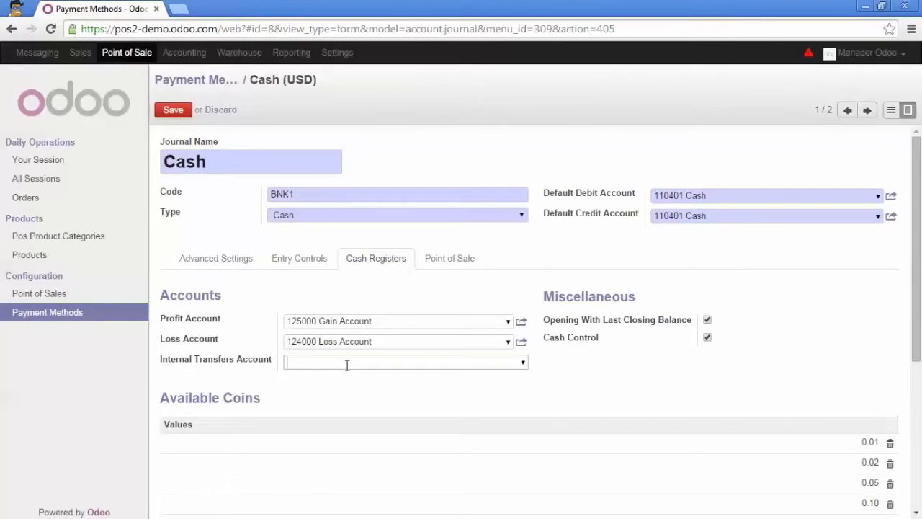
pyautogui.write('inter')
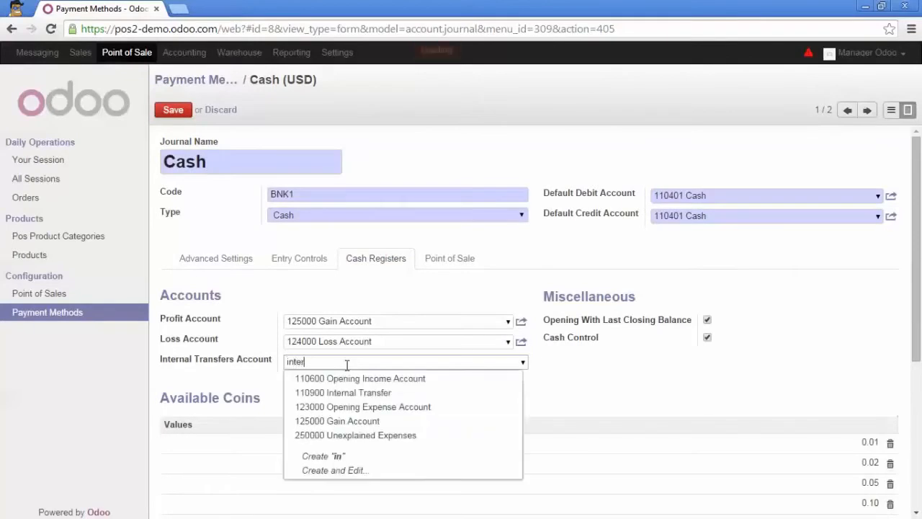
pyautogui.press('Return')
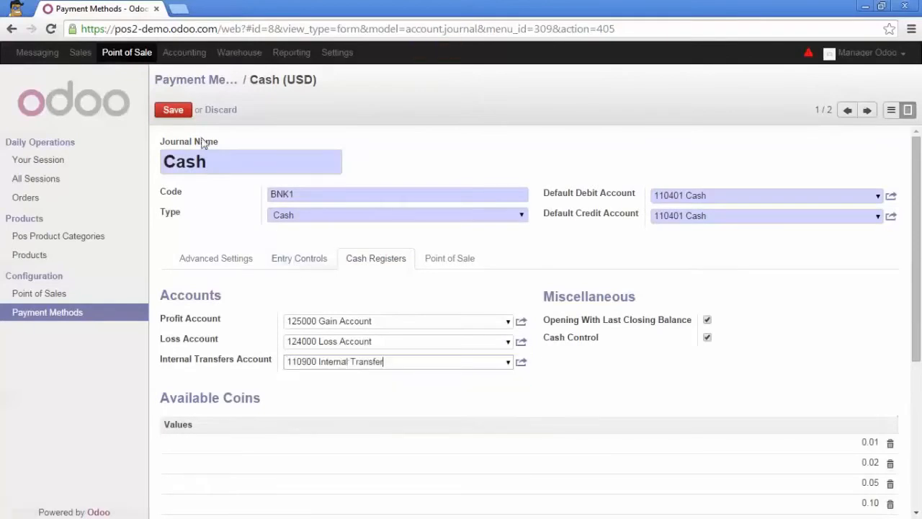
pyautogui.click(173, 113)
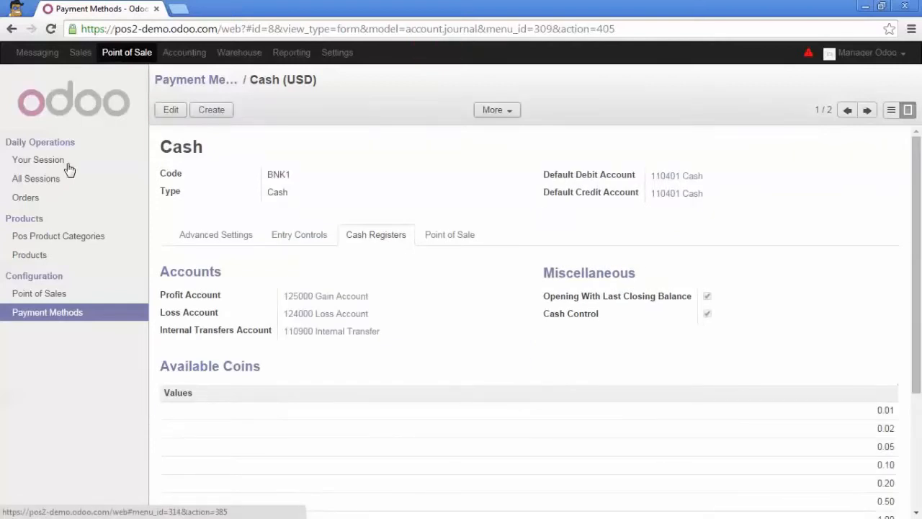
# Start a new session as the manager and validate its opening without entering any opening cash.
pyautogui.click(68, 166)
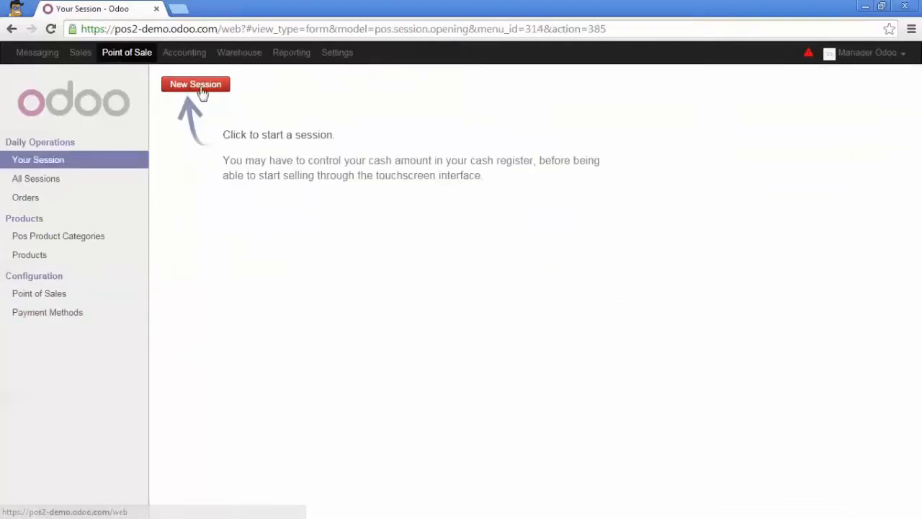
pyautogui.click(203, 87)
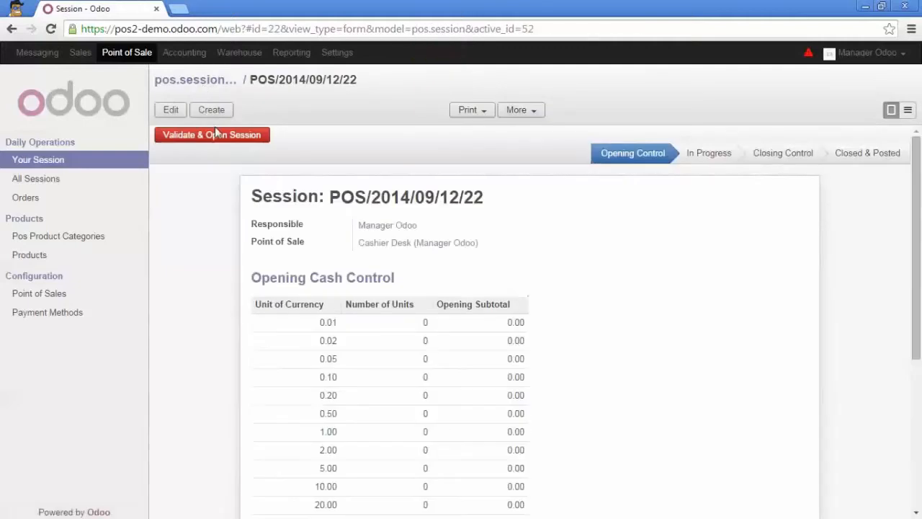
pyautogui.scroll(-3, 267, 169)
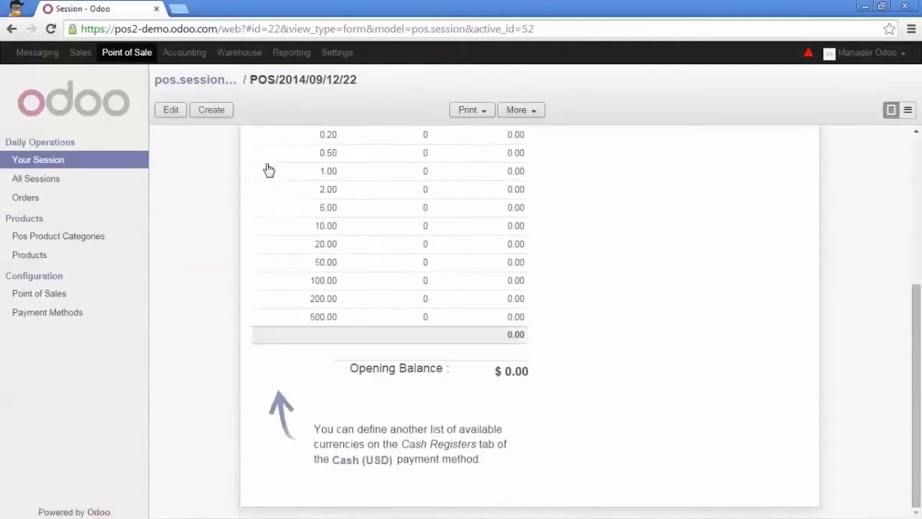
pyautogui.scroll(3, 403, 266)
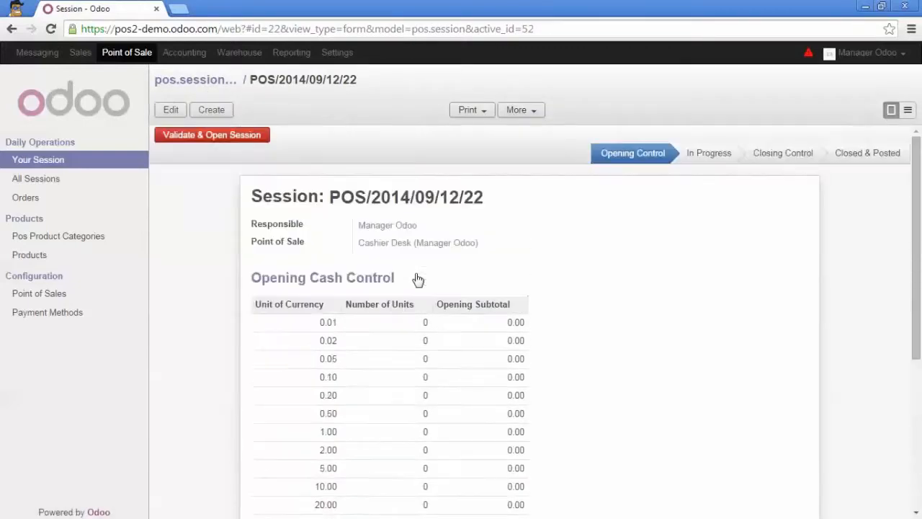
pyautogui.click(224, 137)
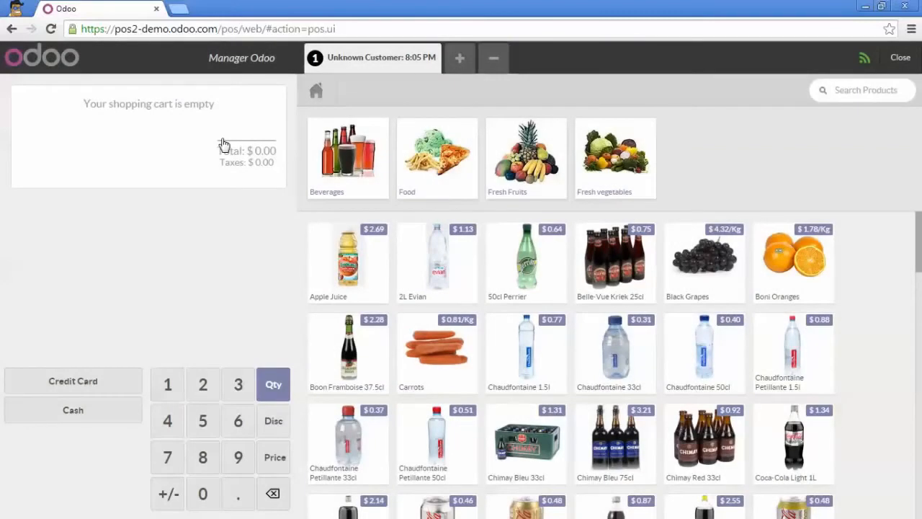
# Leave the selling interface and put 100 into the in-progress session's cash register with the reason "Not enough change".
pyautogui.click(898, 58)
pyautogui.click(896, 57)
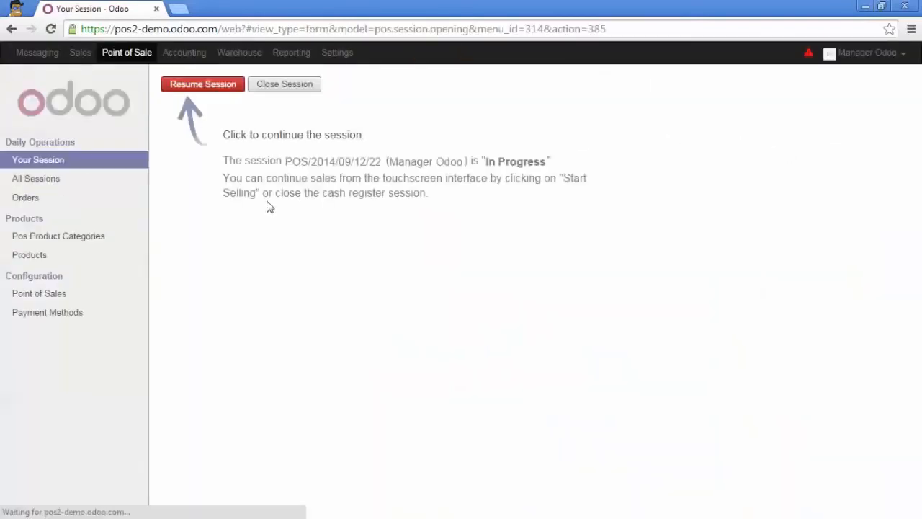
pyautogui.click(107, 180)
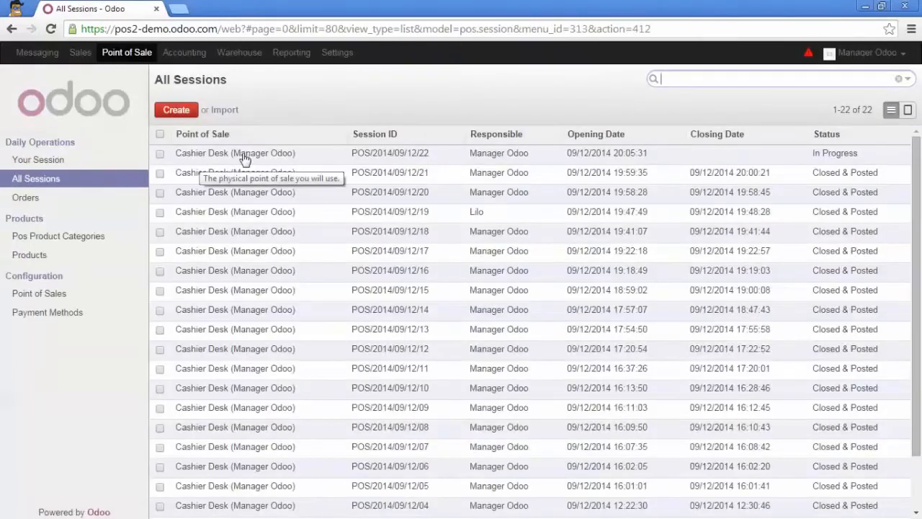
pyautogui.click(752, 157)
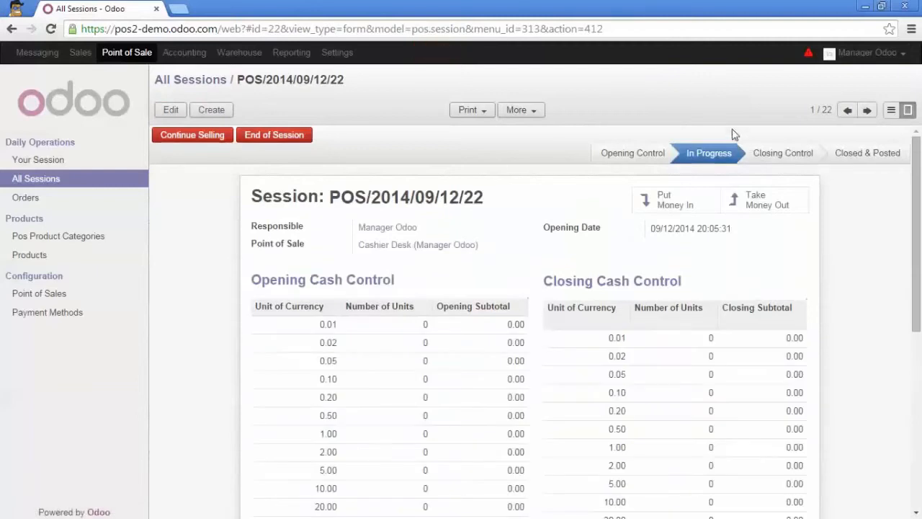
pyautogui.click(672, 199)
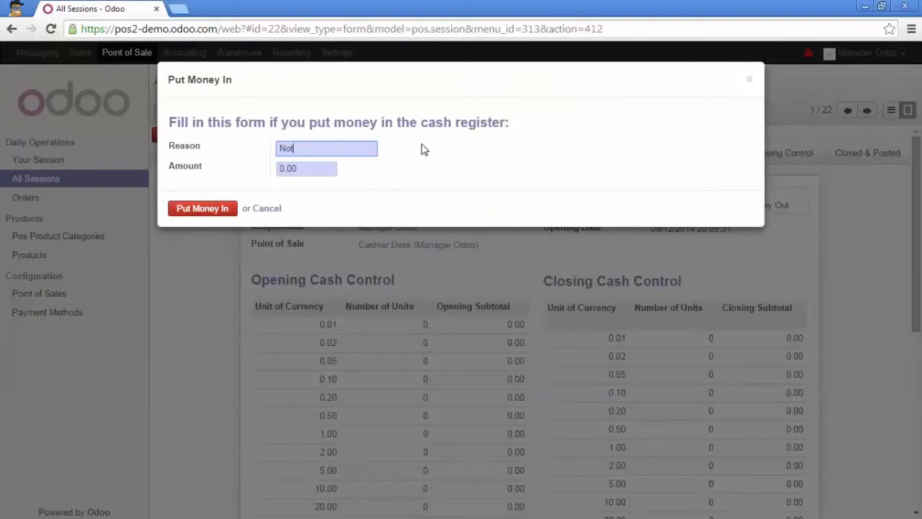
pyautogui.write('Not enough change')
pyautogui.press('Tab')
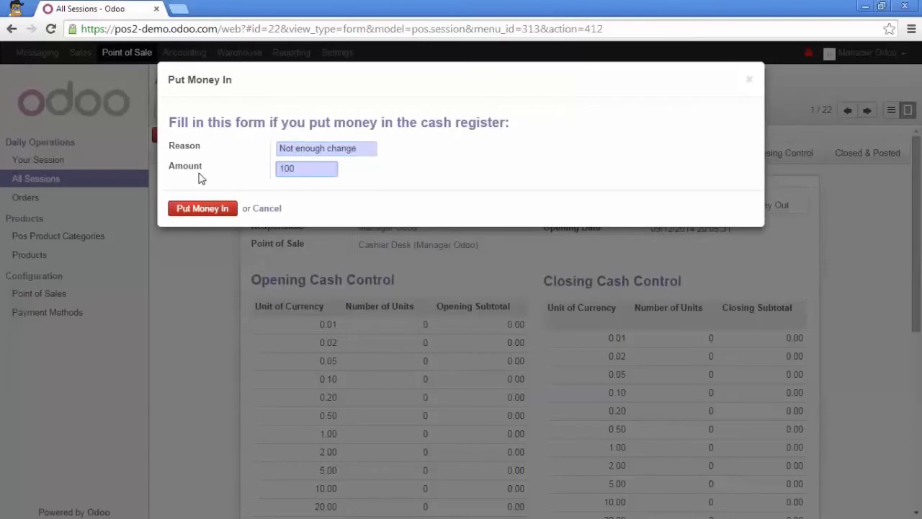
pyautogui.click(205, 209)
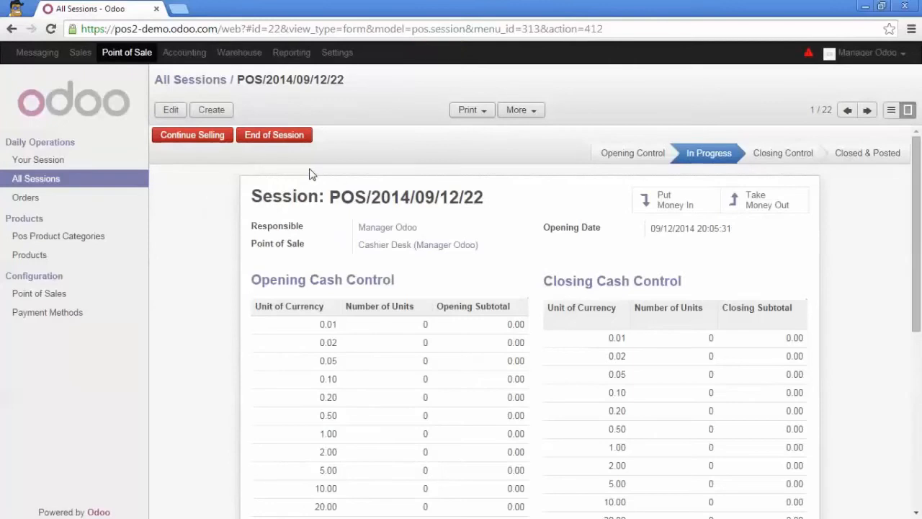
# Continue selling in the session and add 4 units of Apple Juice to the order.
pyautogui.click(209, 135)
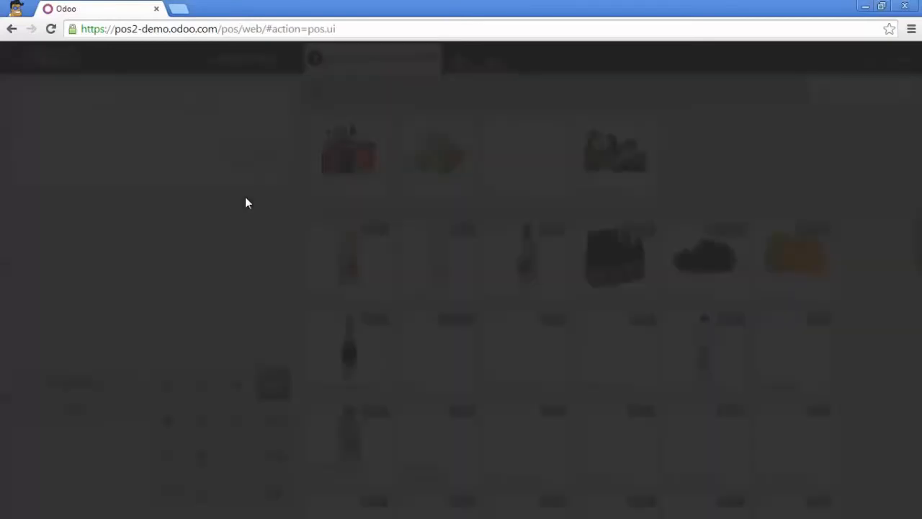
pyautogui.click(349, 259)
pyautogui.click(349, 259)
pyautogui.click(349, 260)
pyautogui.click(349, 259)
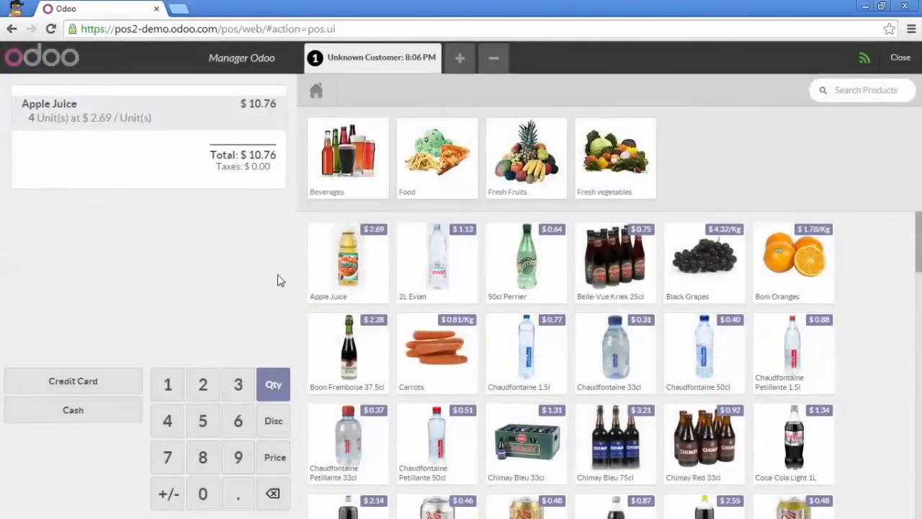
# Pay the Apple Juice order with 100 in cash and validate it without printing the receipt.
pyautogui.click(108, 401)
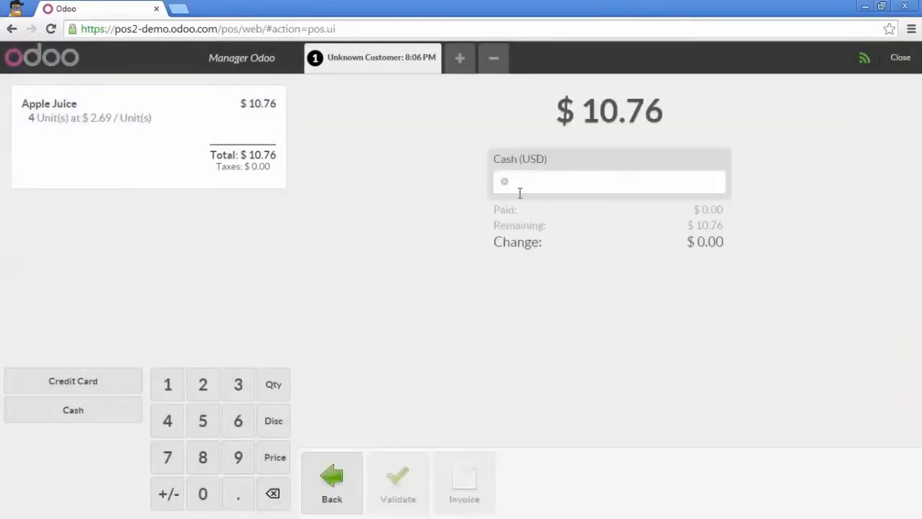
pyautogui.write('102')
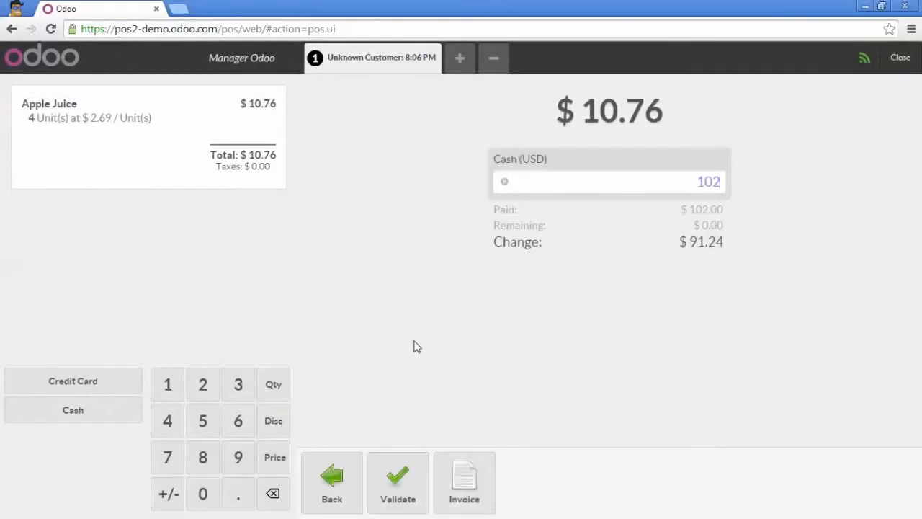
pyautogui.press('BackSpace')
pyautogui.write('0')
pyautogui.click(391, 486)
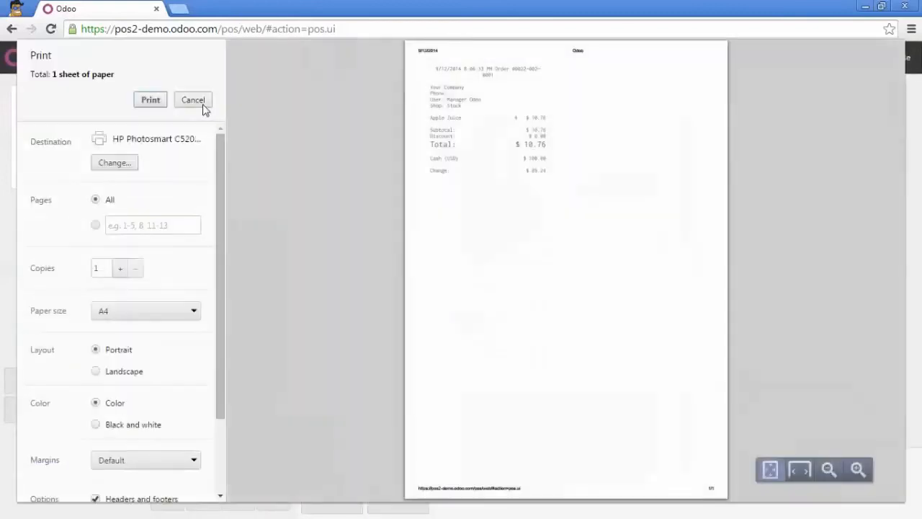
pyautogui.click(193, 101)
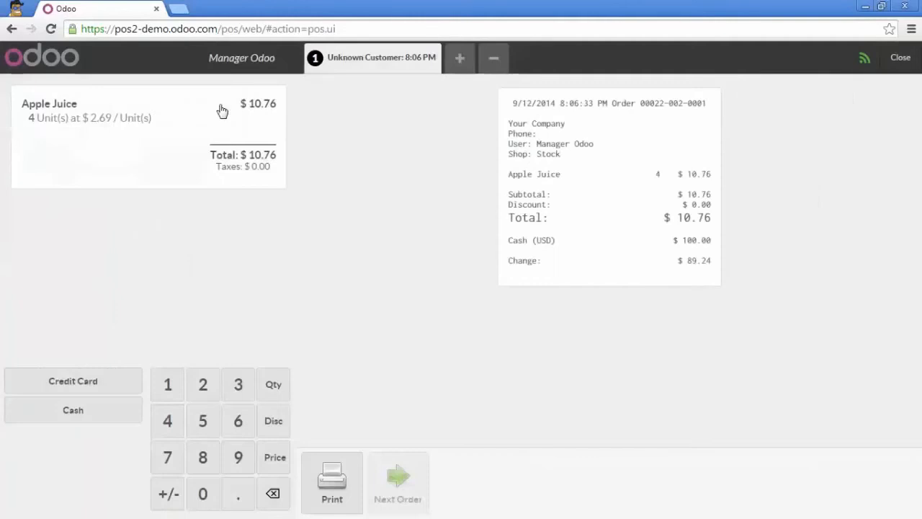
# Leave the selling interface, close the manager's session, and validate its closing to post the entries after checking the cash difference.
pyautogui.click(890, 66)
pyautogui.click(893, 61)
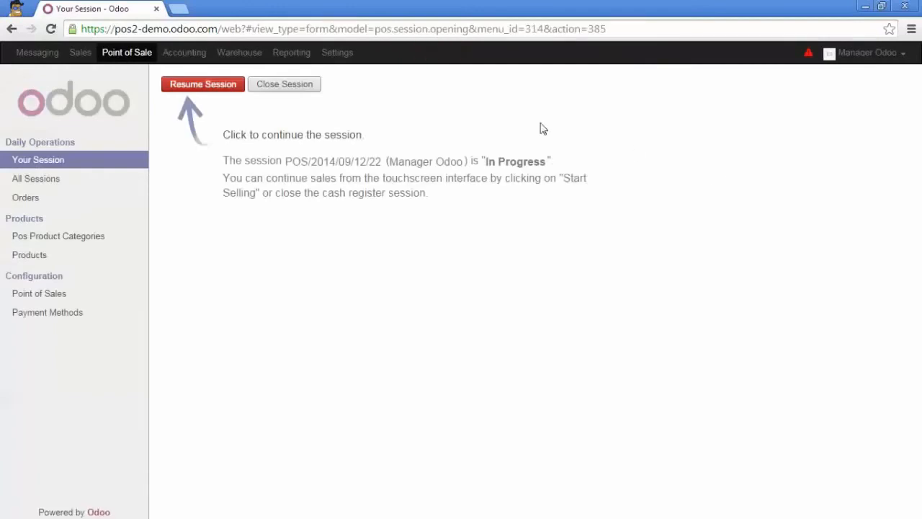
pyautogui.click(311, 87)
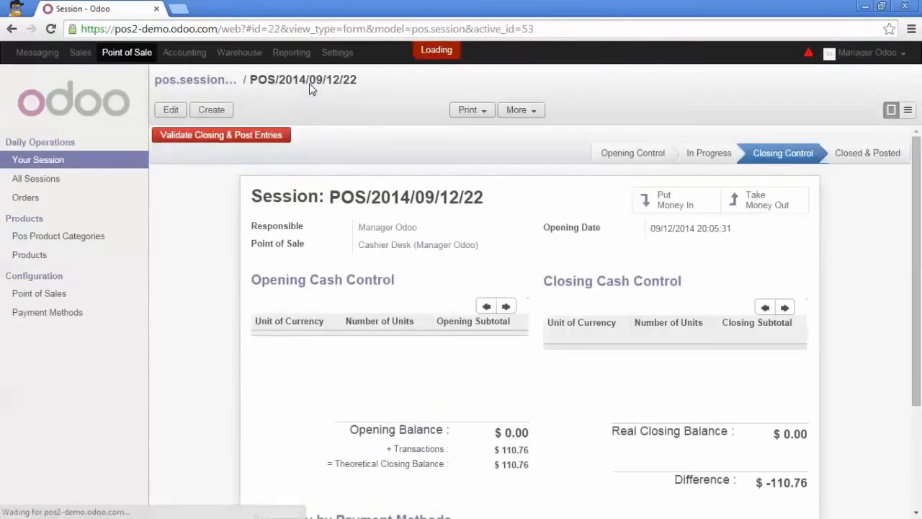
pyautogui.scroll(-5, 432, 165)
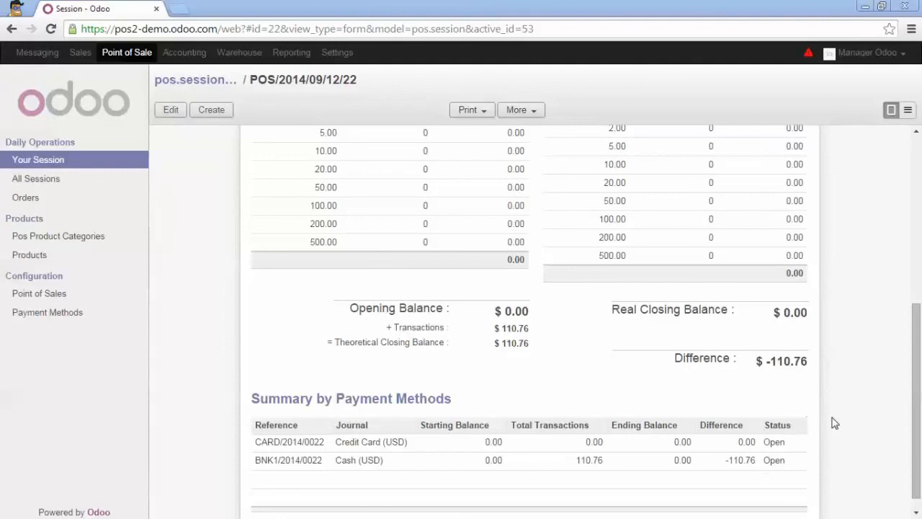
pyautogui.scroll(5, 834, 422)
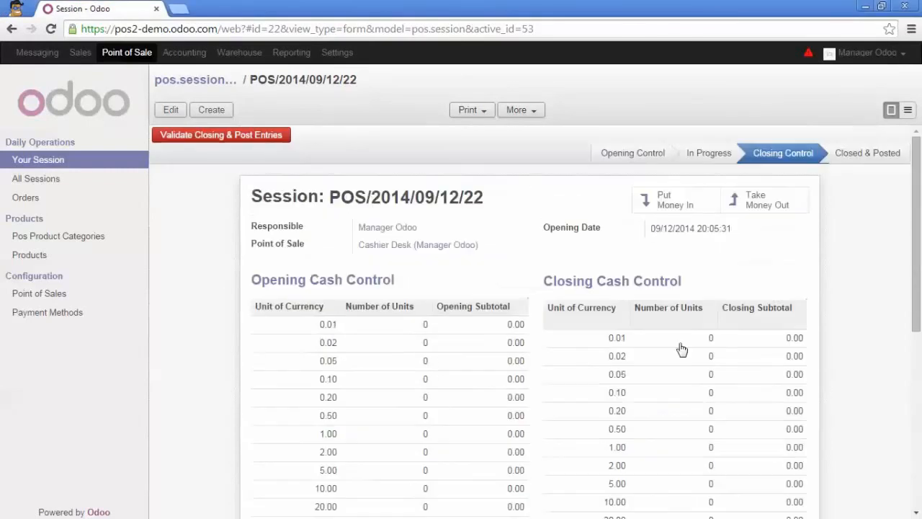
pyautogui.click(259, 141)
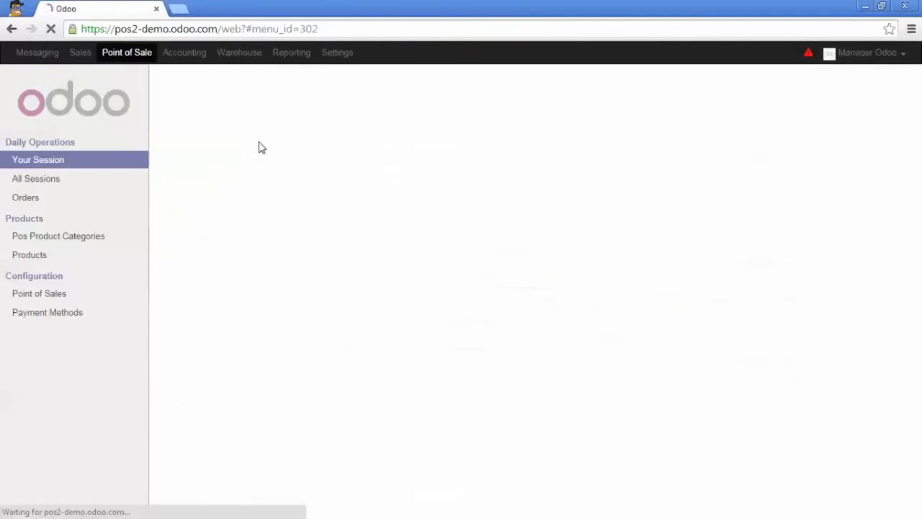